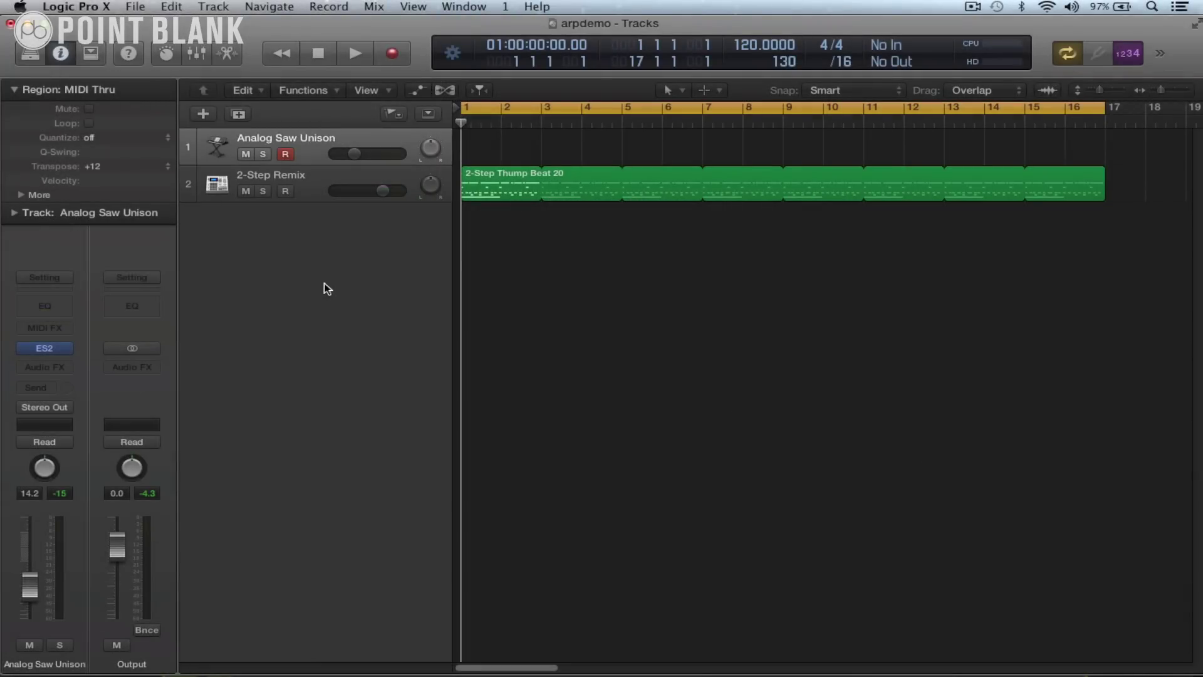
# Insert an Arpeggiator MIDI FX on the Analog Saw Unison track and move its window aside
pyautogui.click(67, 331)
pyautogui.click(55, 350)
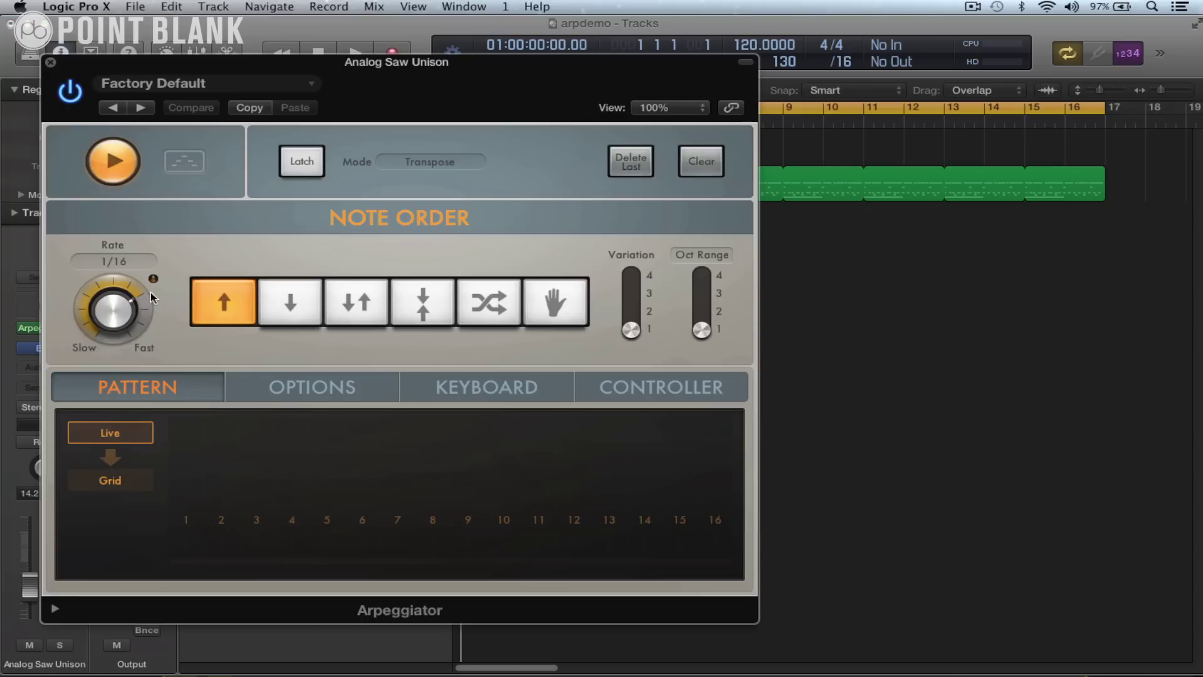
pyautogui.moveTo(197, 62); pyautogui.dragTo(727, 160)
# Capture the arpeggio as a MIDI region on track 1 and open it in the Piano Roll
pyautogui.moveTo(701, 252); pyautogui.dragTo(487, 138)
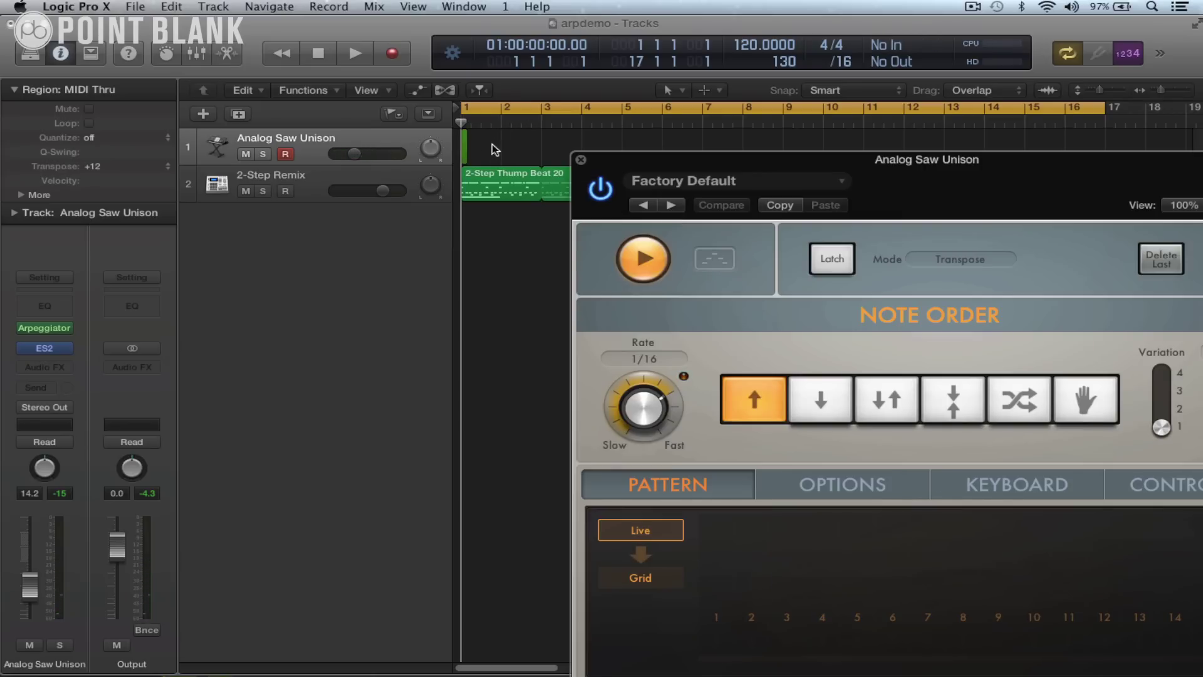
pyautogui.click(484, 147)
pyautogui.doubleClick(465, 149)
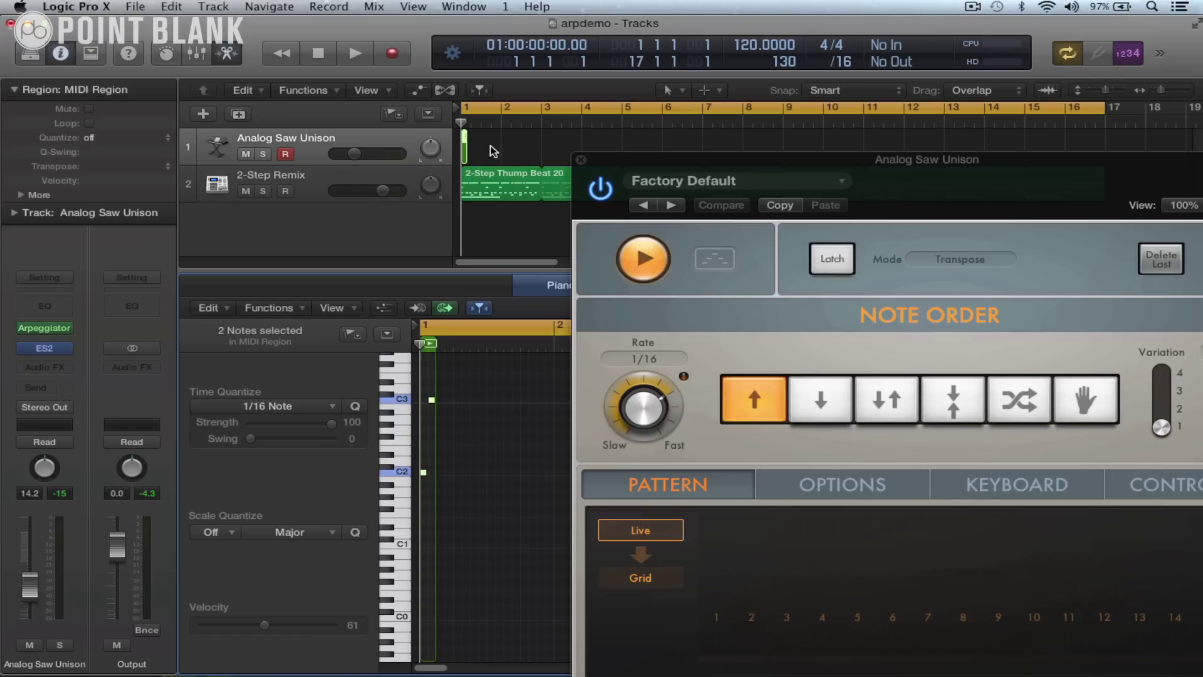
# Delete the captured region from track 1 and start the Arpeggiator playing on its own
pyautogui.click(494, 152)
pyautogui.click(467, 149)
pyautogui.press('Delete')
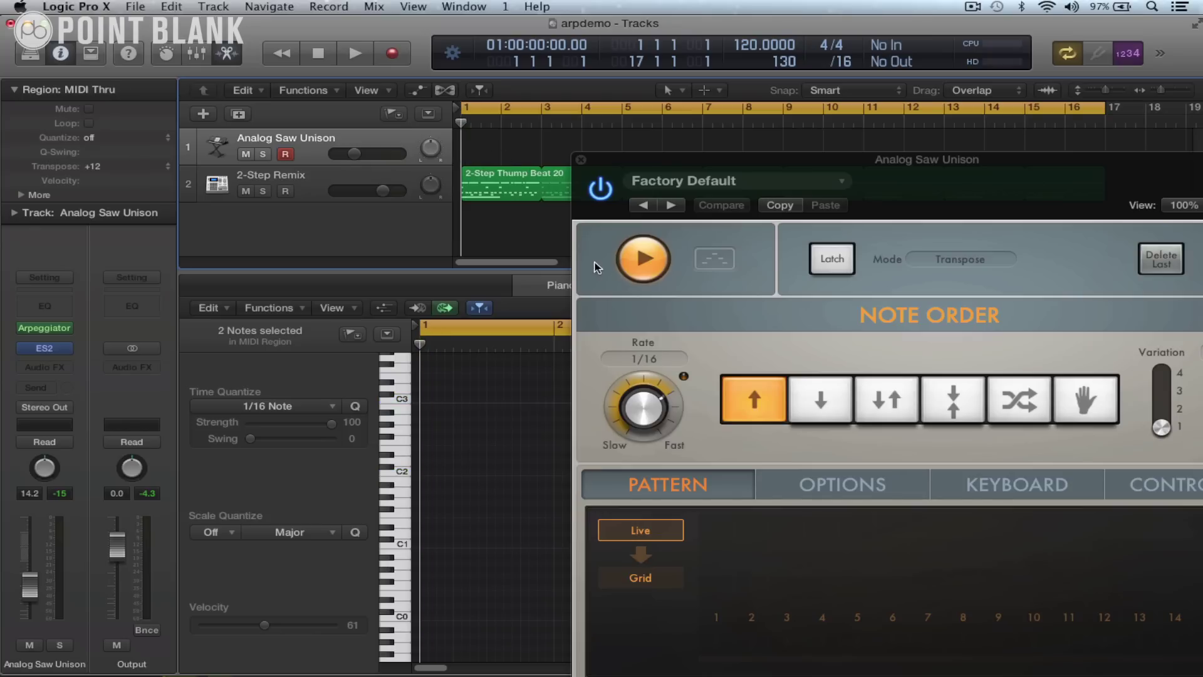
pyautogui.click(619, 260)
# Close the Arpeggiator and record its arpeggio onto the synth track
pyautogui.click(581, 159)
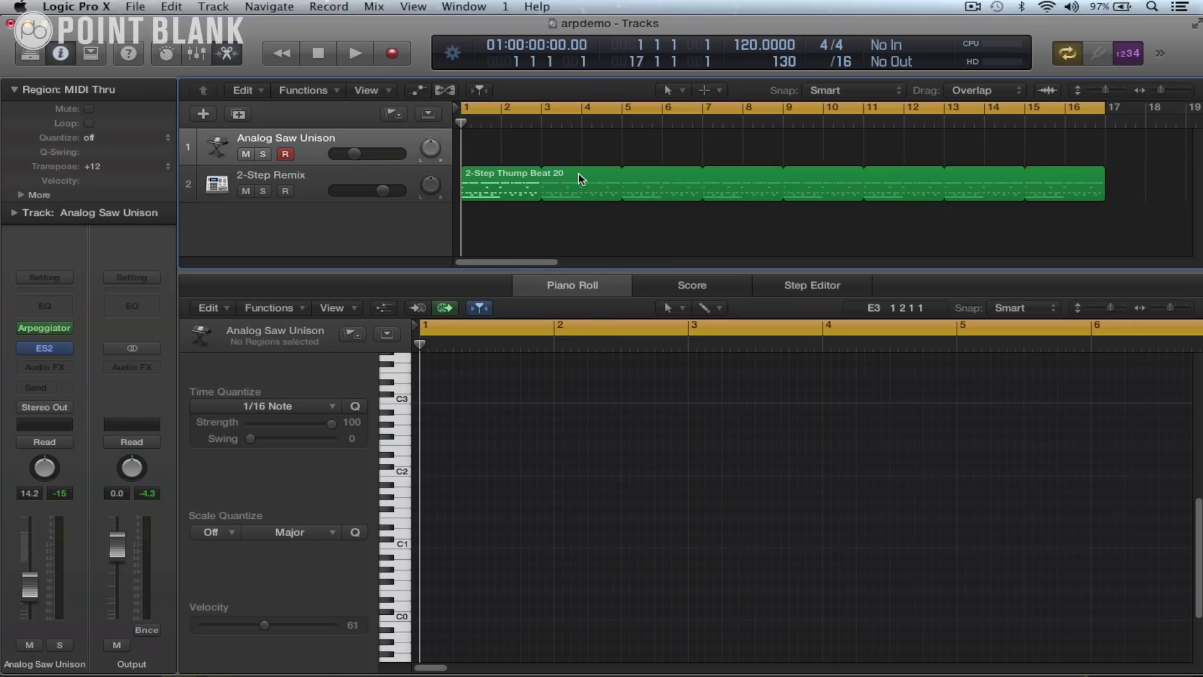
pyautogui.click(392, 53)
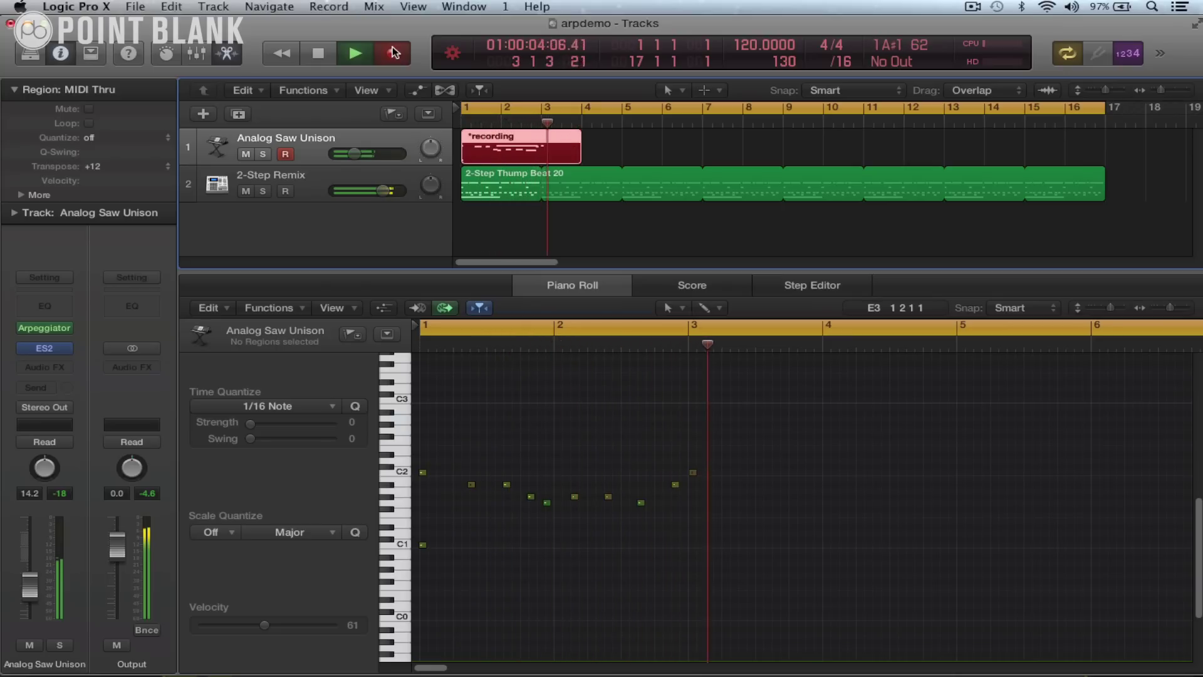
pyautogui.click(394, 52)
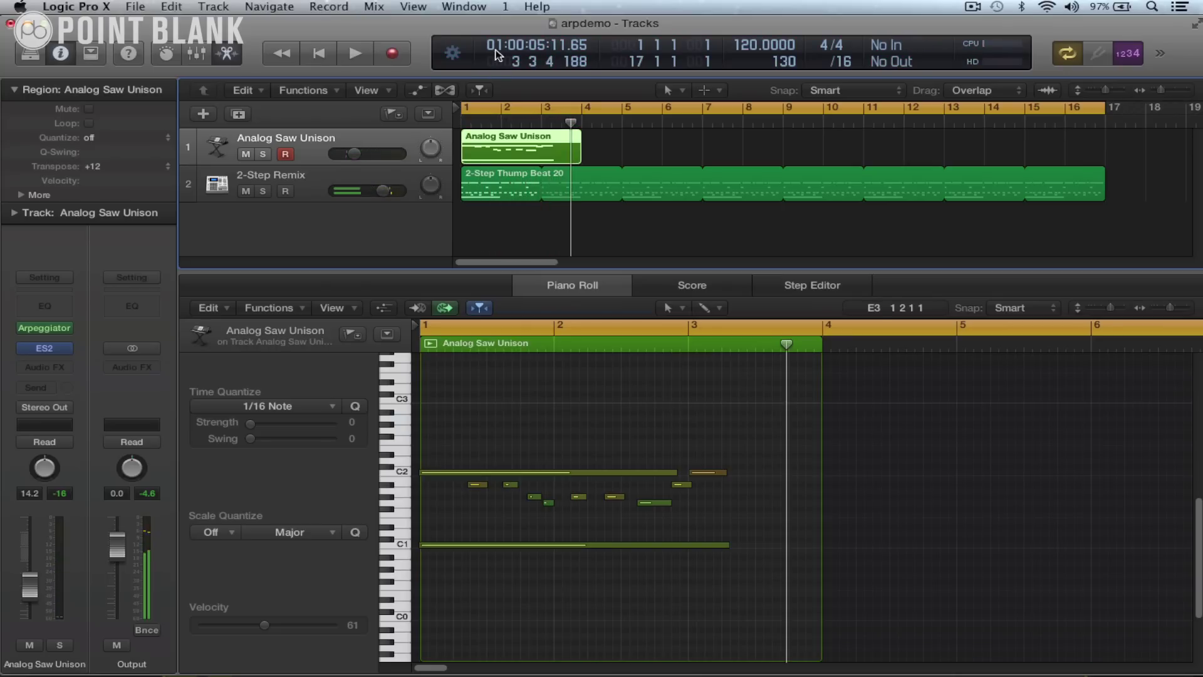
# Quantize the recorded region to 1/8 Note and play it back from the start
pyautogui.click(94, 137)
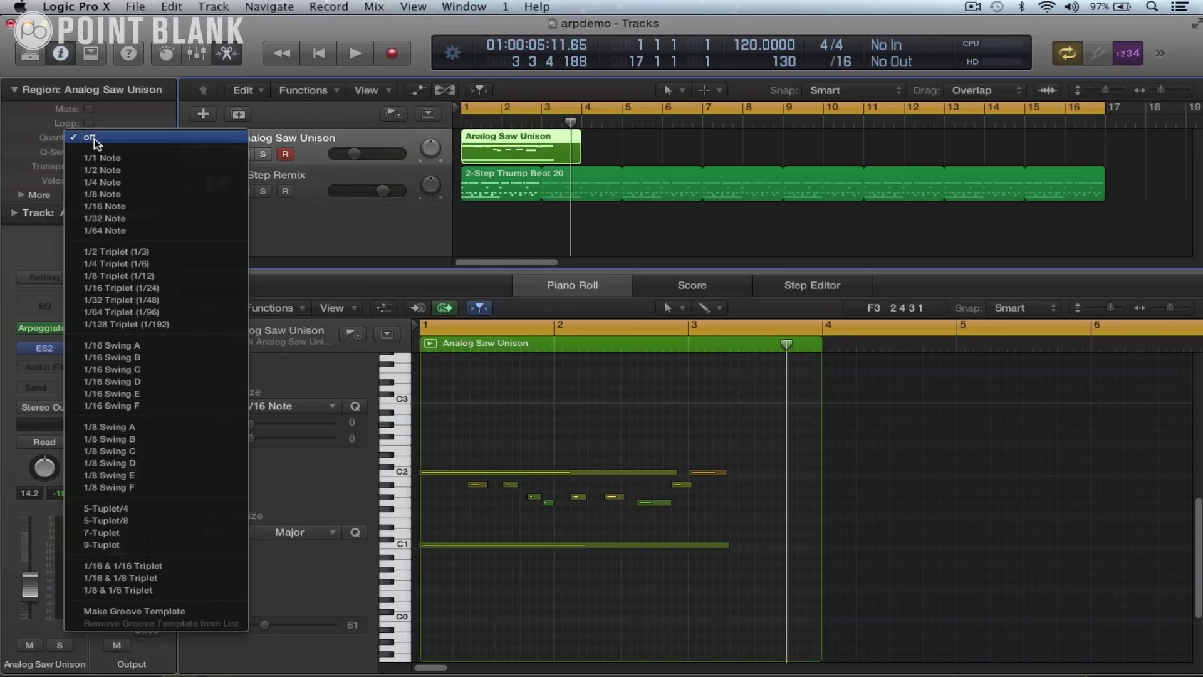
pyautogui.click(115, 197)
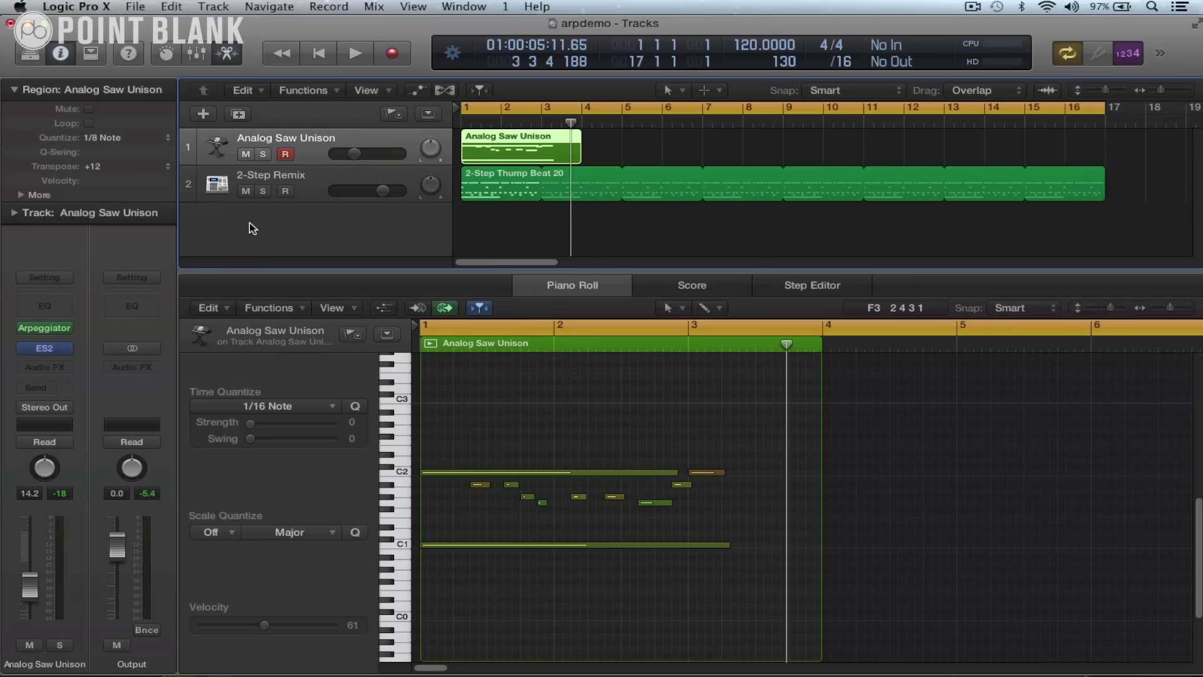
pyautogui.press('Return')
pyautogui.press('space')
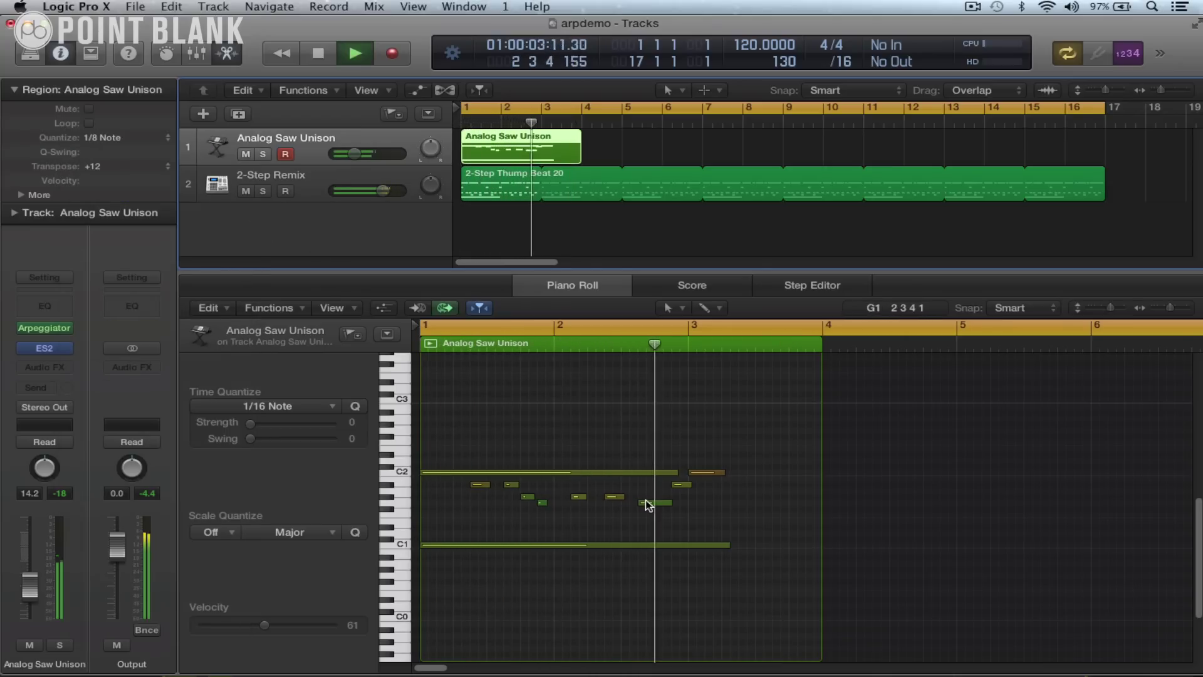
pyautogui.press('space')
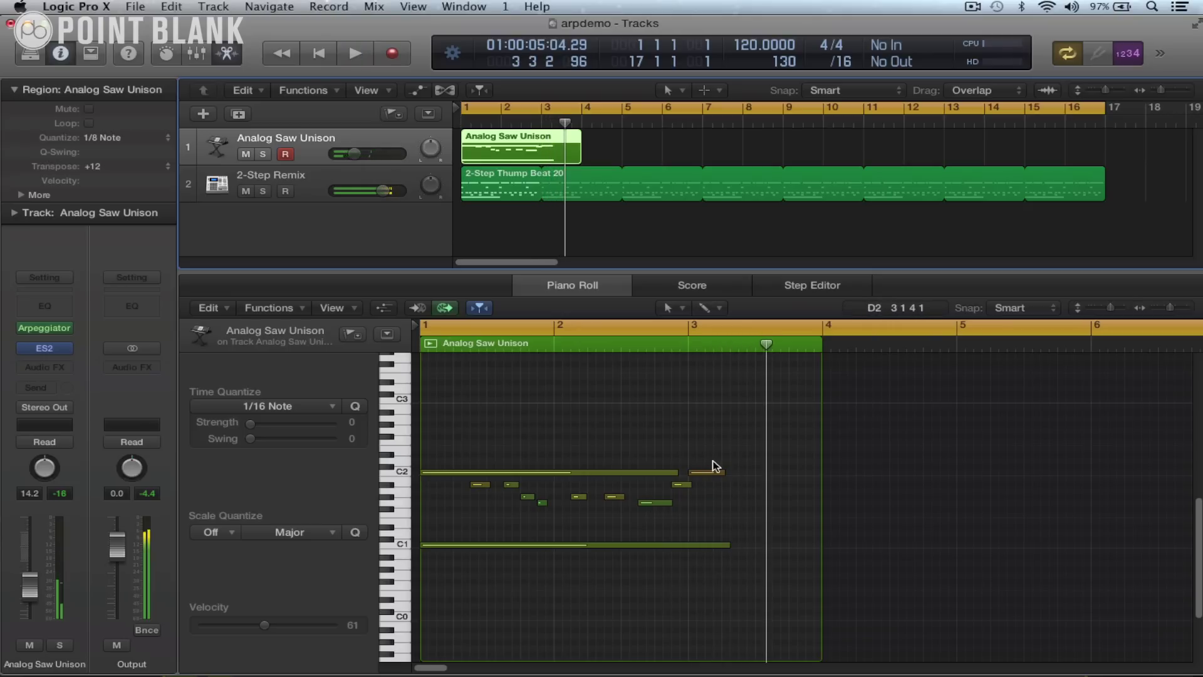
# Shorten the long C1 note and the recorded region so both end at bar 3
pyautogui.click(708, 472)
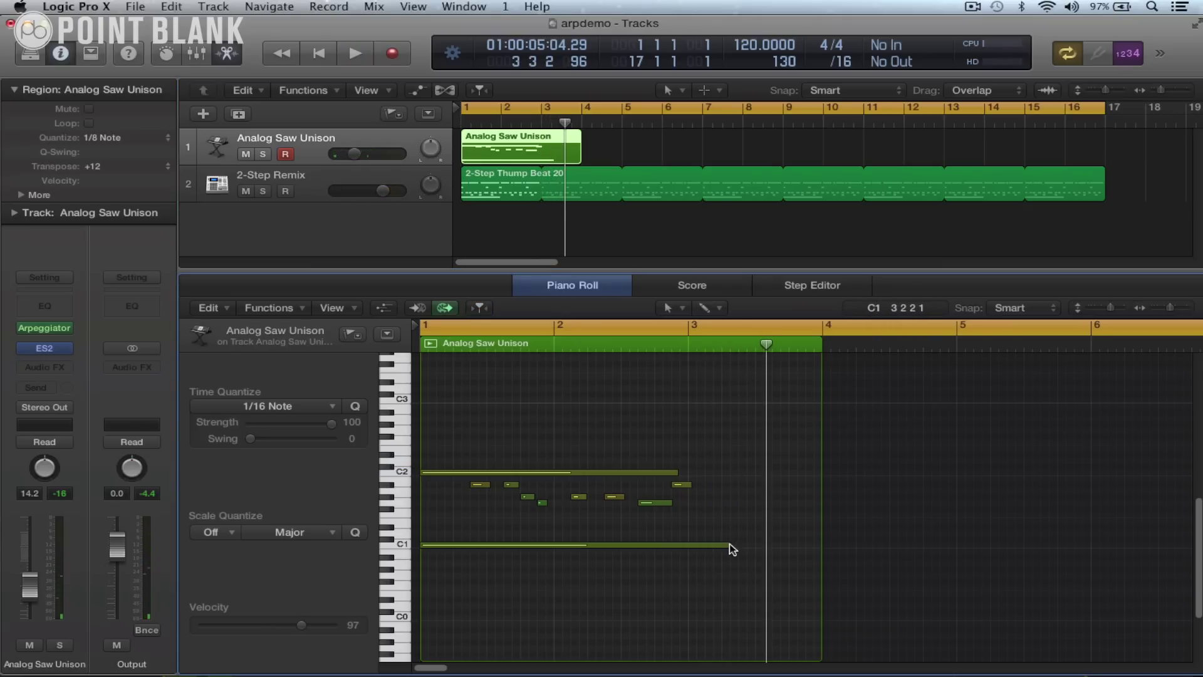
pyautogui.moveTo(729, 544); pyautogui.dragTo(688, 549)
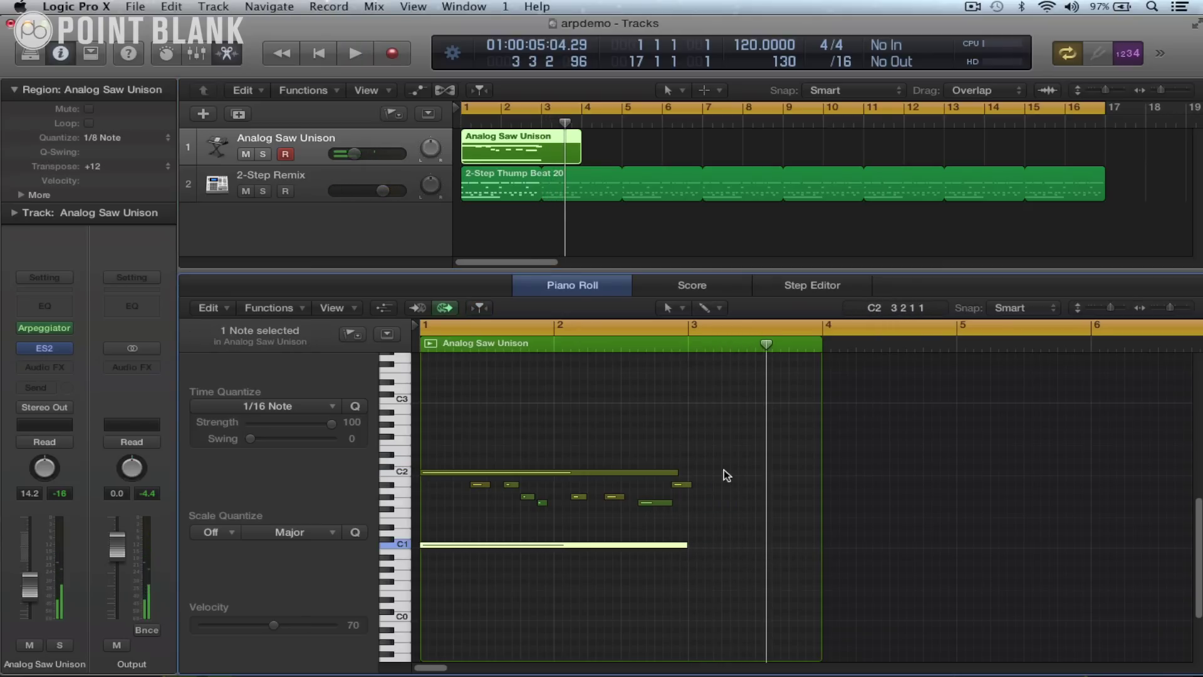
pyautogui.click(586, 154)
pyautogui.moveTo(580, 157)
pyautogui.mouseDown()
pyautogui.moveTo(540, 160)
pyautogui.moveTo(582, 136)
pyautogui.mouseUp()
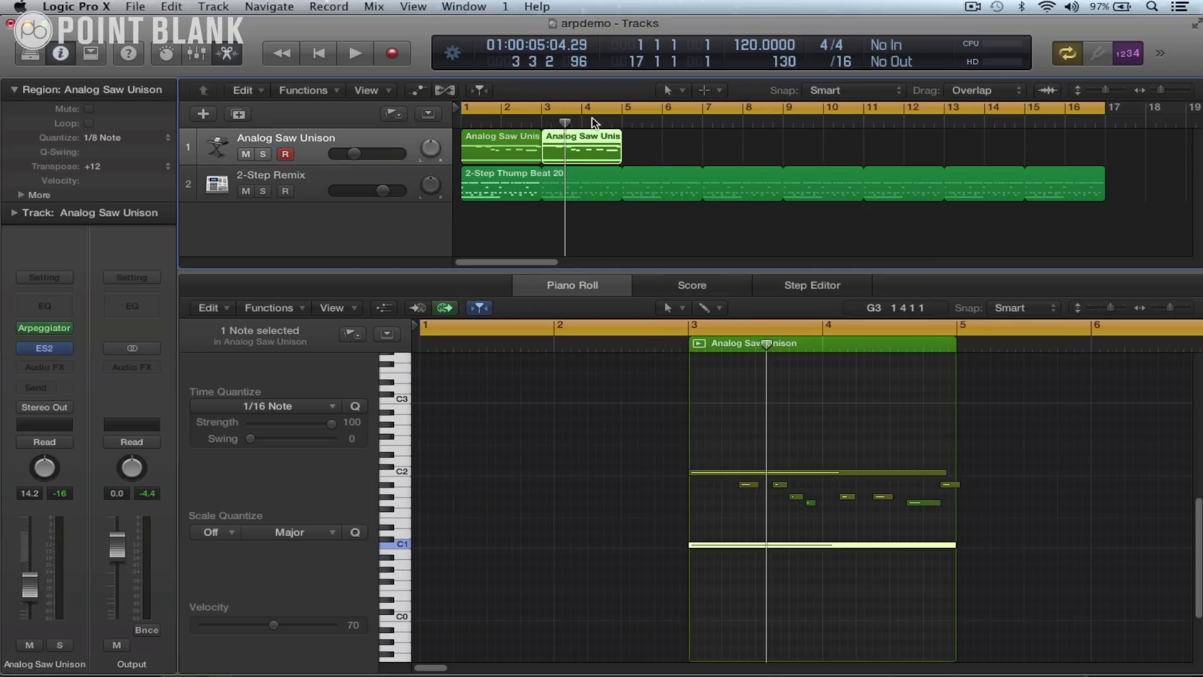
# Cycle bars 1–5 and play the repeated arpeggio through, then stop
pyautogui.moveTo(466, 111); pyautogui.dragTo(621, 119)
pyautogui.press('space')
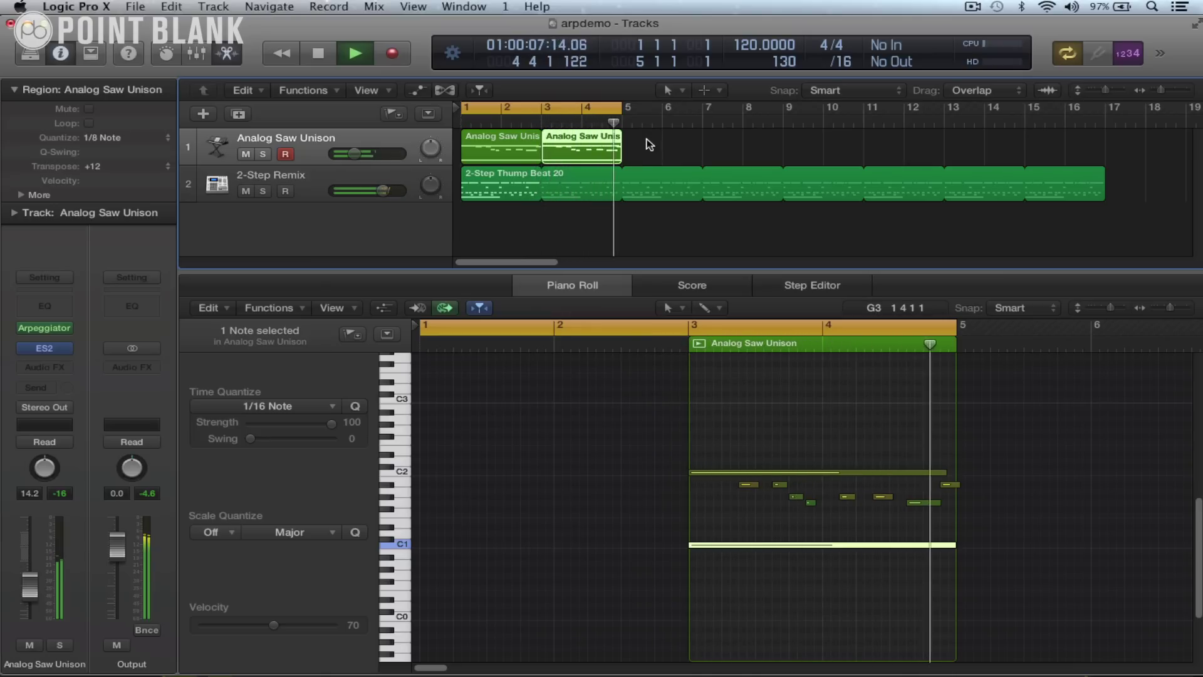
pyautogui.press('space')
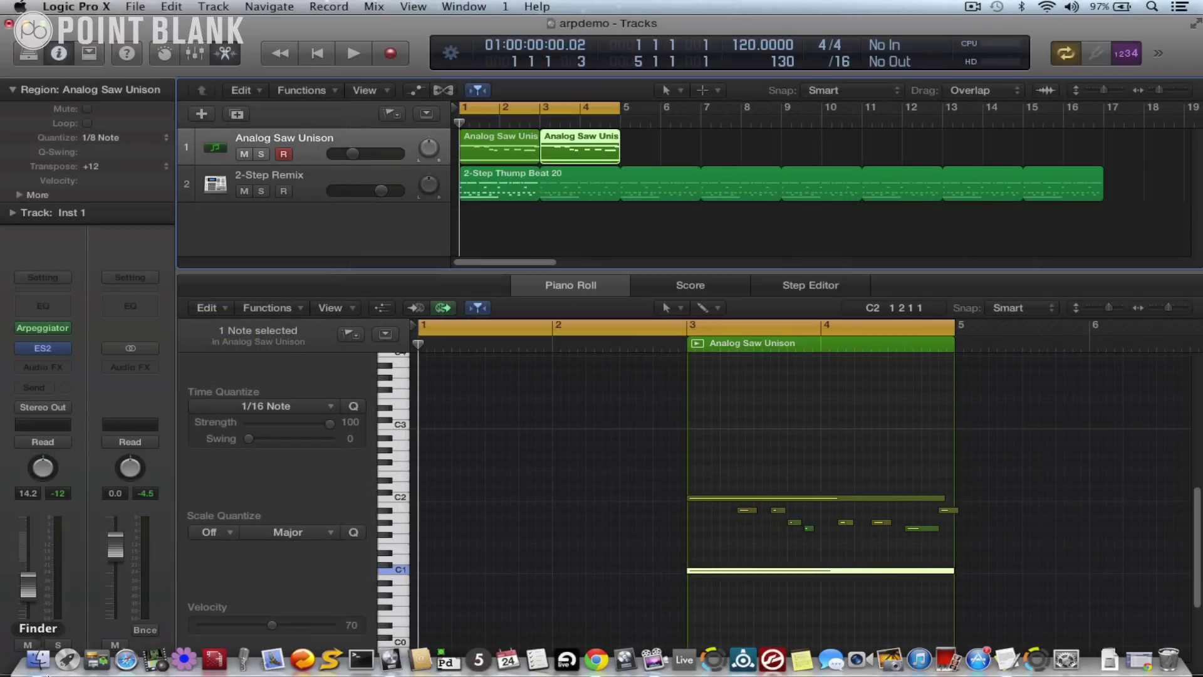
# Open a Finder window on the Utilities folder
pyautogui.click(37, 659)
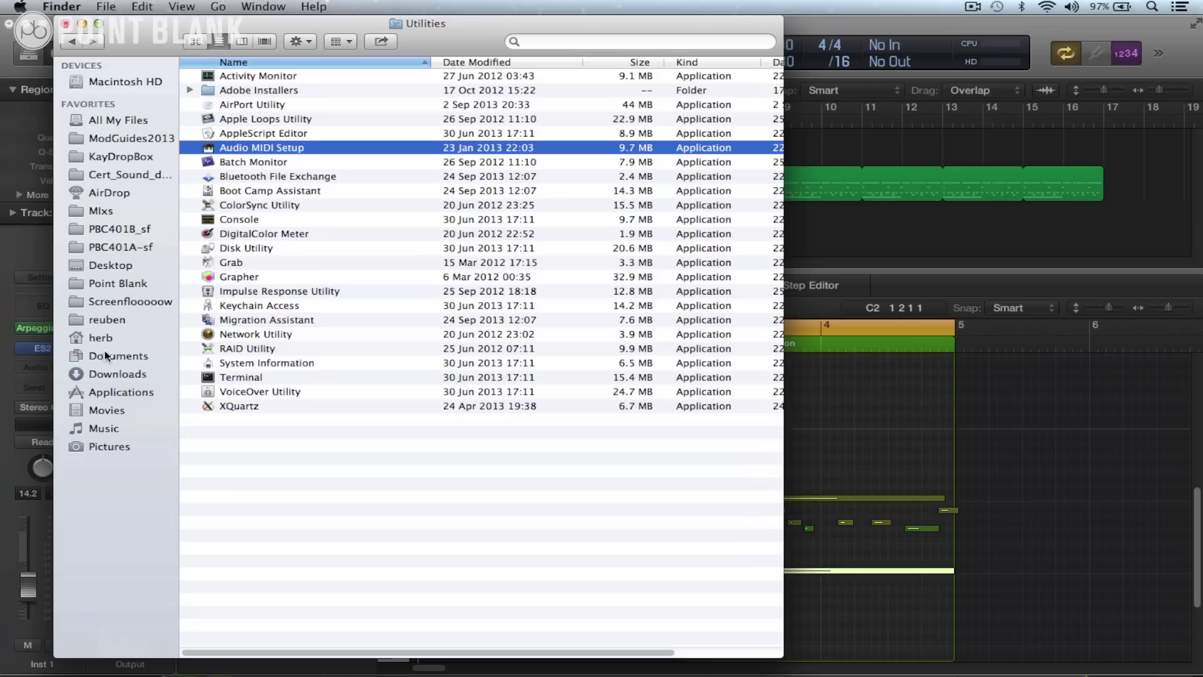
# Launch Audio MIDI Setup from Applications > Utilities
pyautogui.click(100, 392)
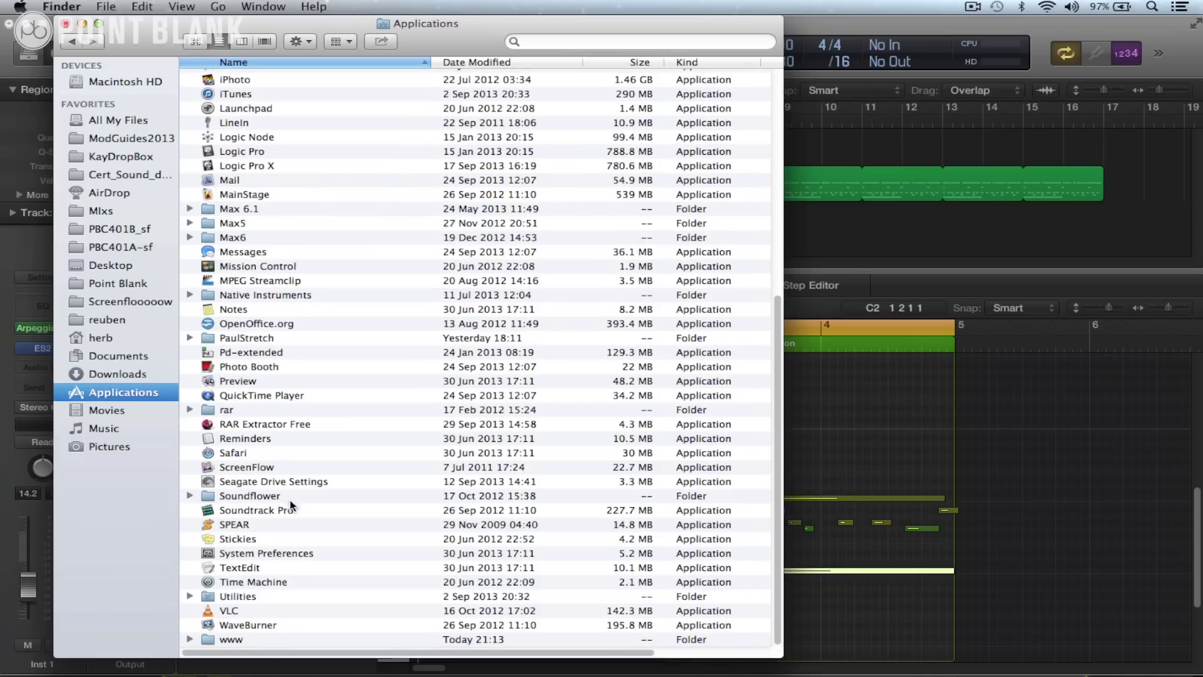
pyautogui.doubleClick(232, 598)
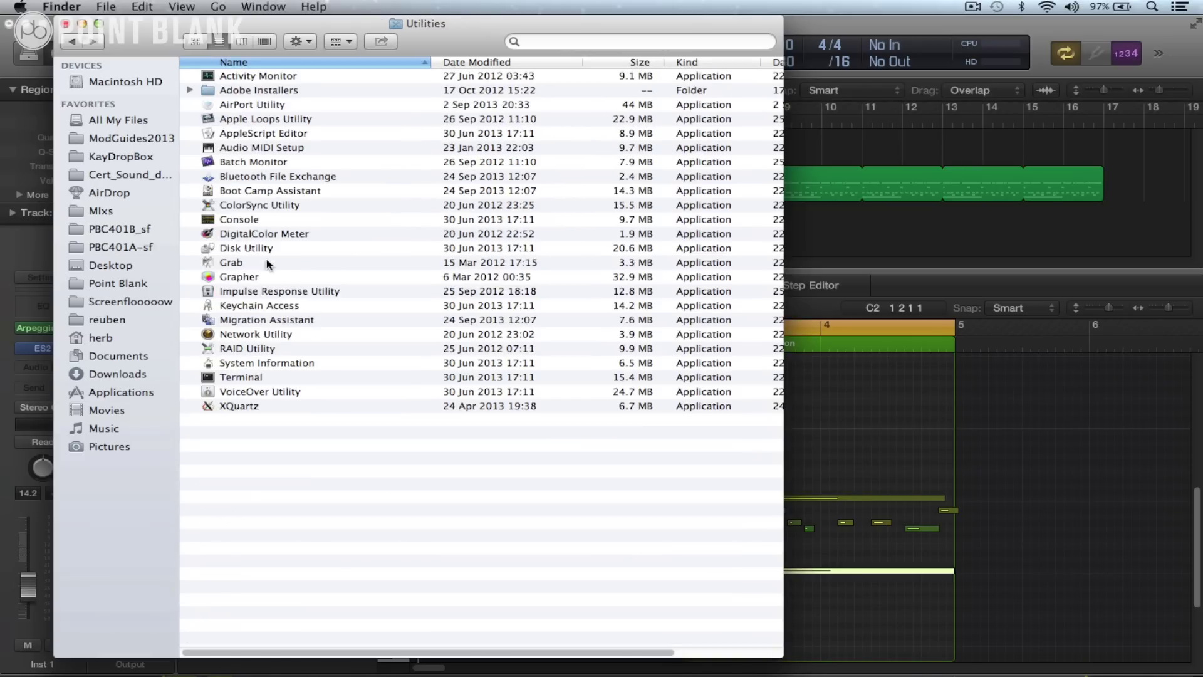
pyautogui.doubleClick(235, 149)
# In MIDI Studio, mark the IAC Driver 'Device is online', then start quitting Audio MIDI Setup
pyautogui.click(255, 5)
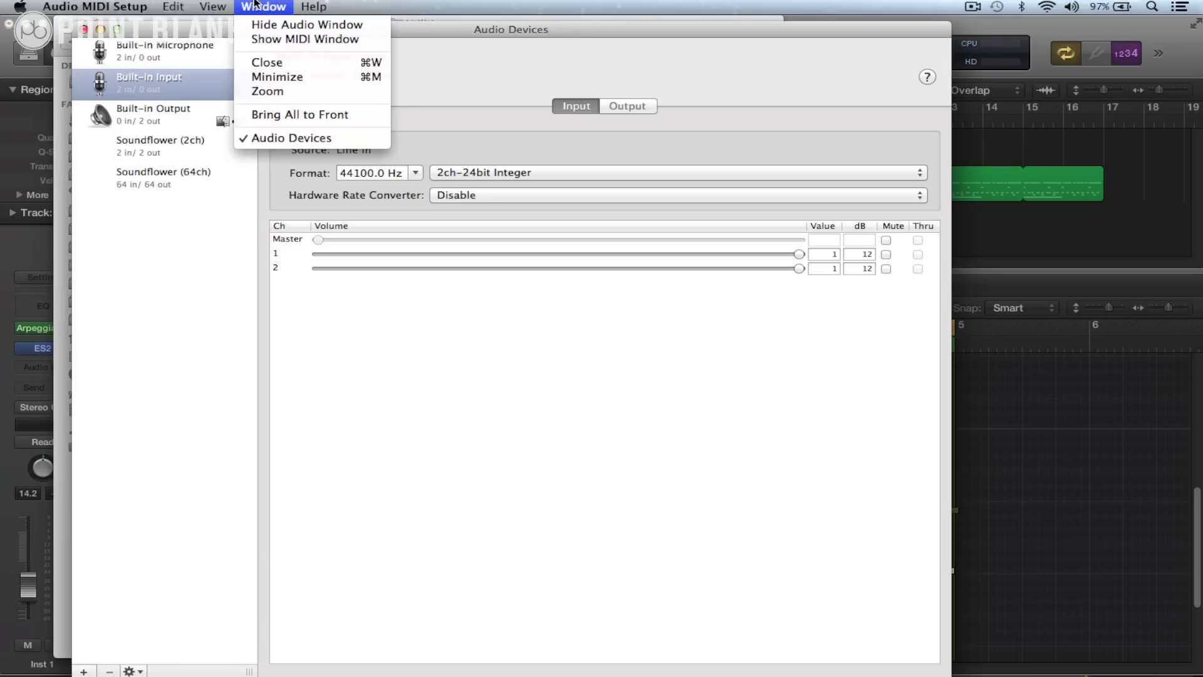
pyautogui.click(272, 41)
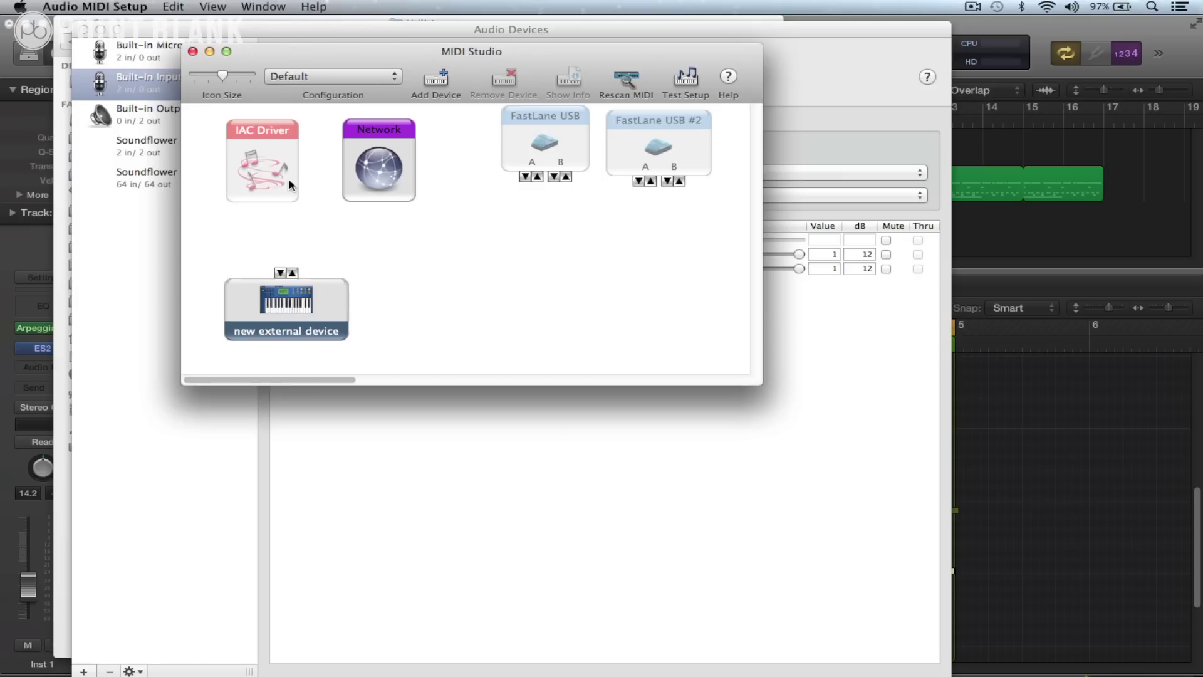
pyautogui.click(254, 153)
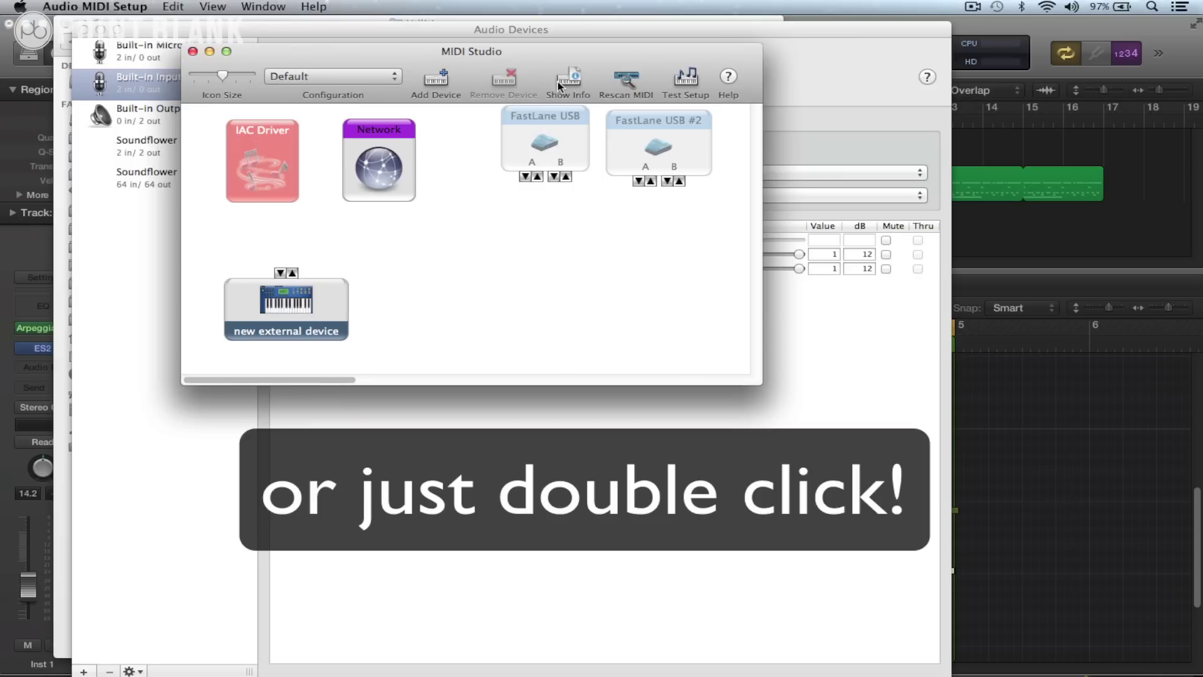
pyautogui.click(561, 85)
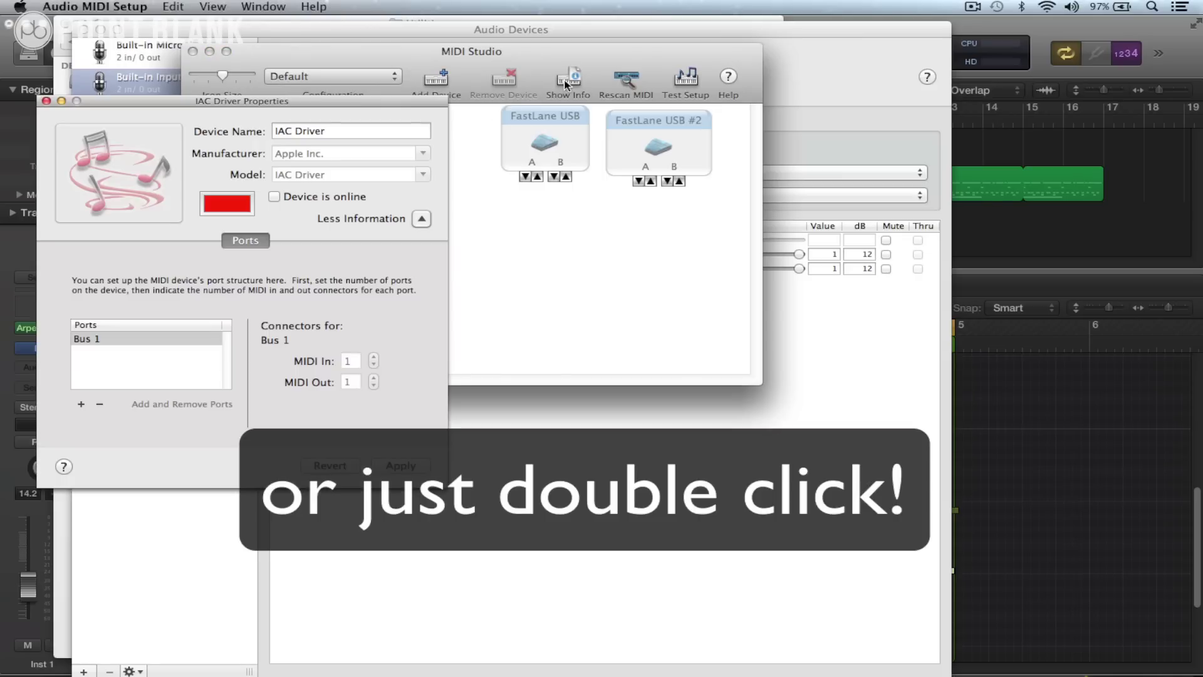
pyautogui.click(274, 197)
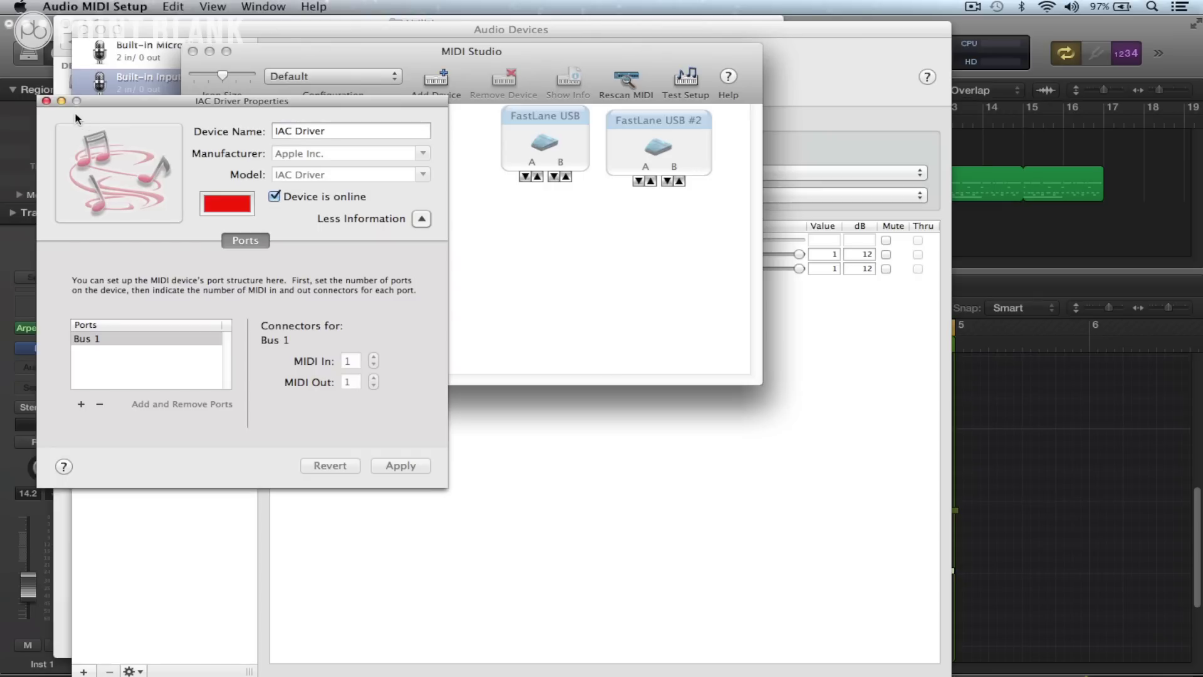
pyautogui.click(76, 5)
# Quit Audio MIDI Setup and duplicate the Analog Saw Unison track in Logic as track 2
pyautogui.click(108, 143)
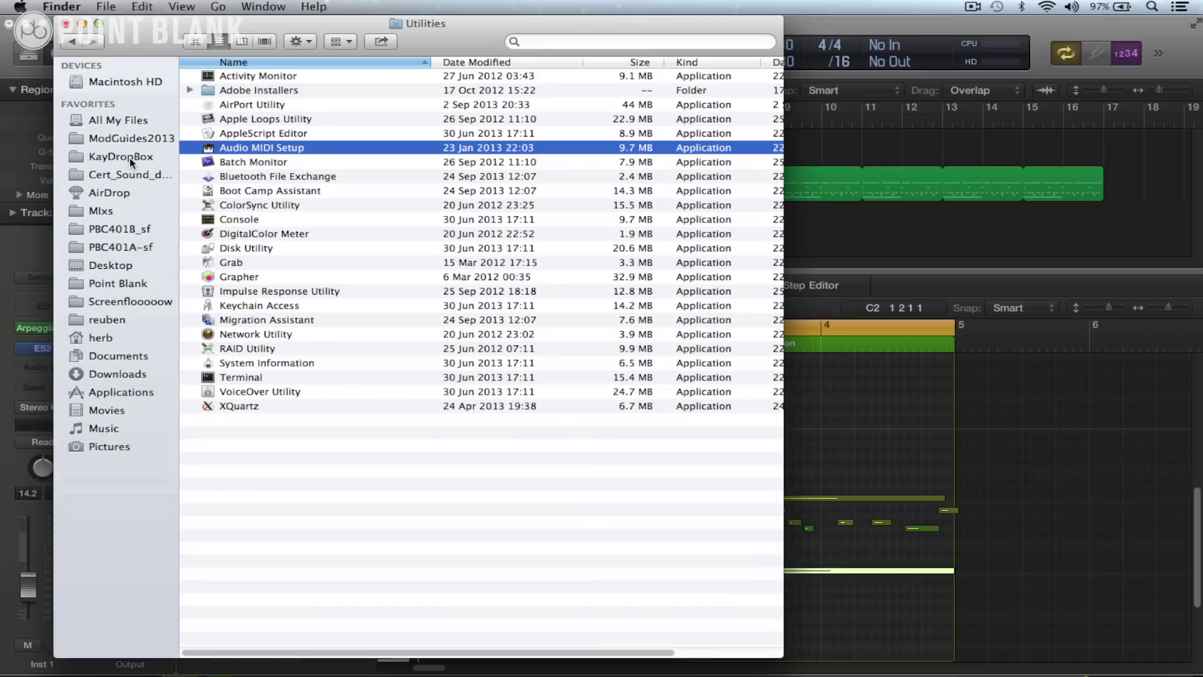
pyautogui.click(813, 27)
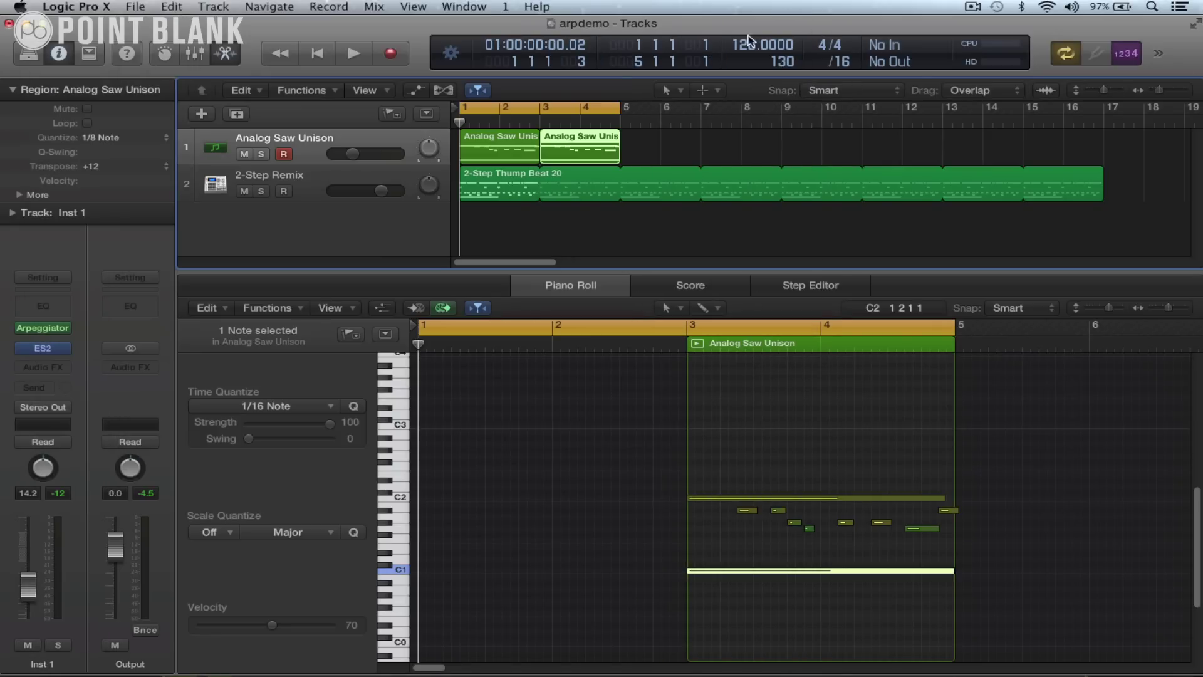
pyautogui.click(315, 143)
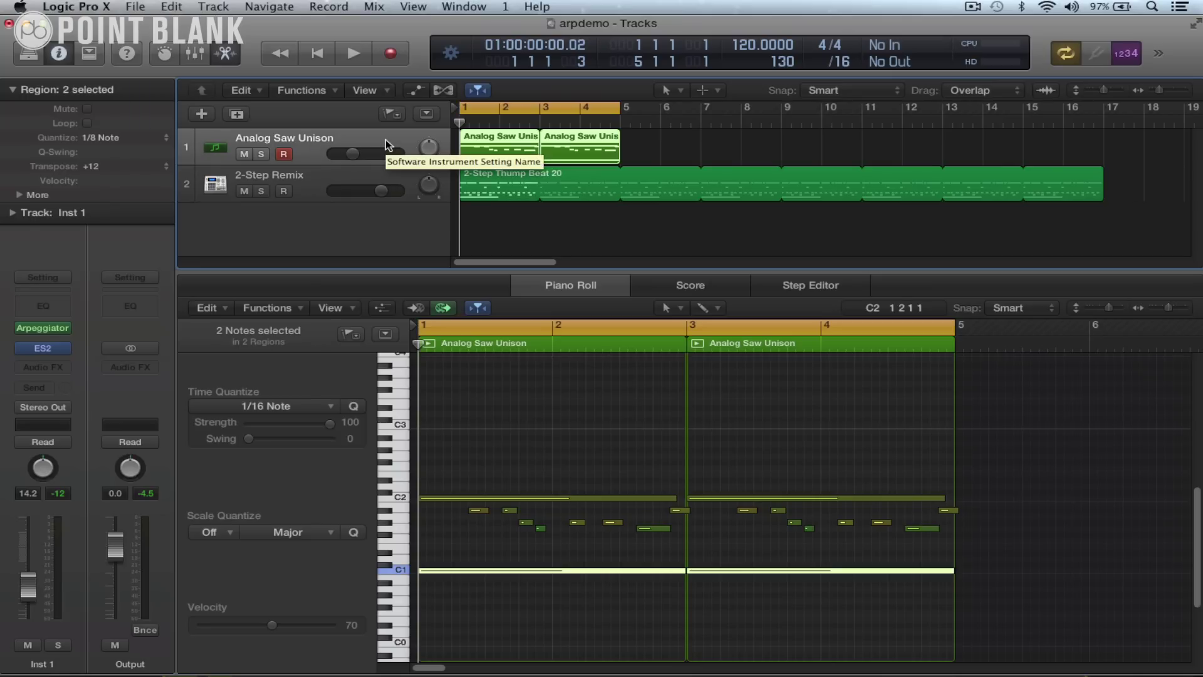
pyautogui.press('super+d')
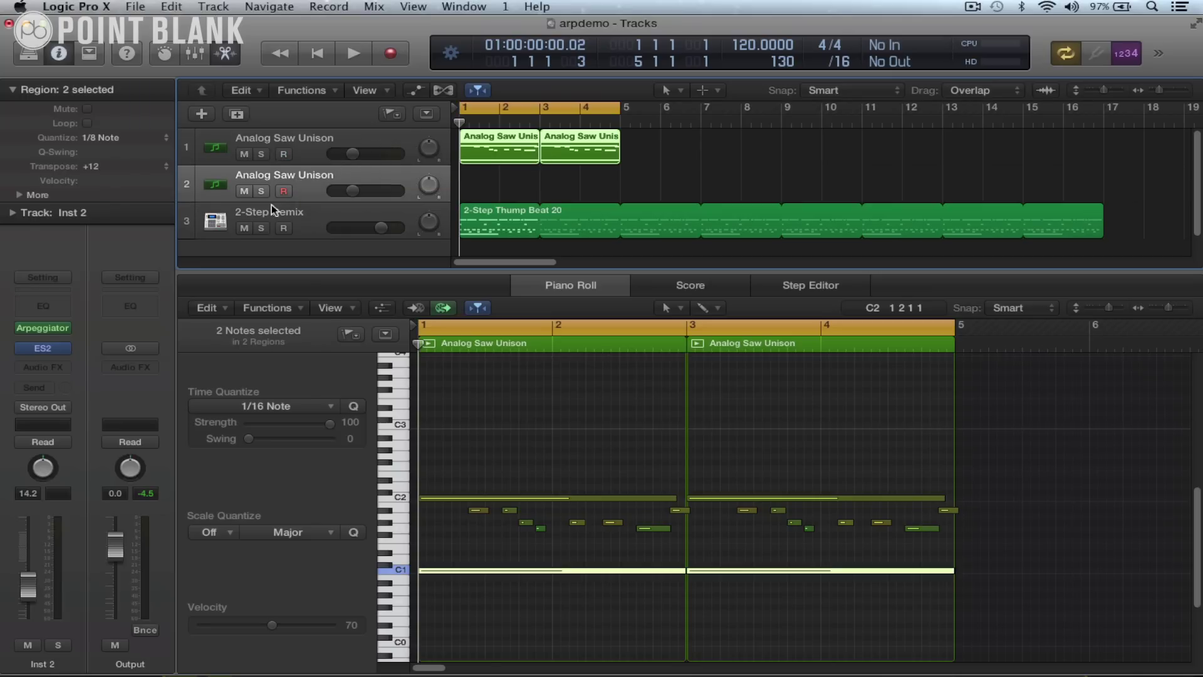
pyautogui.click(306, 136)
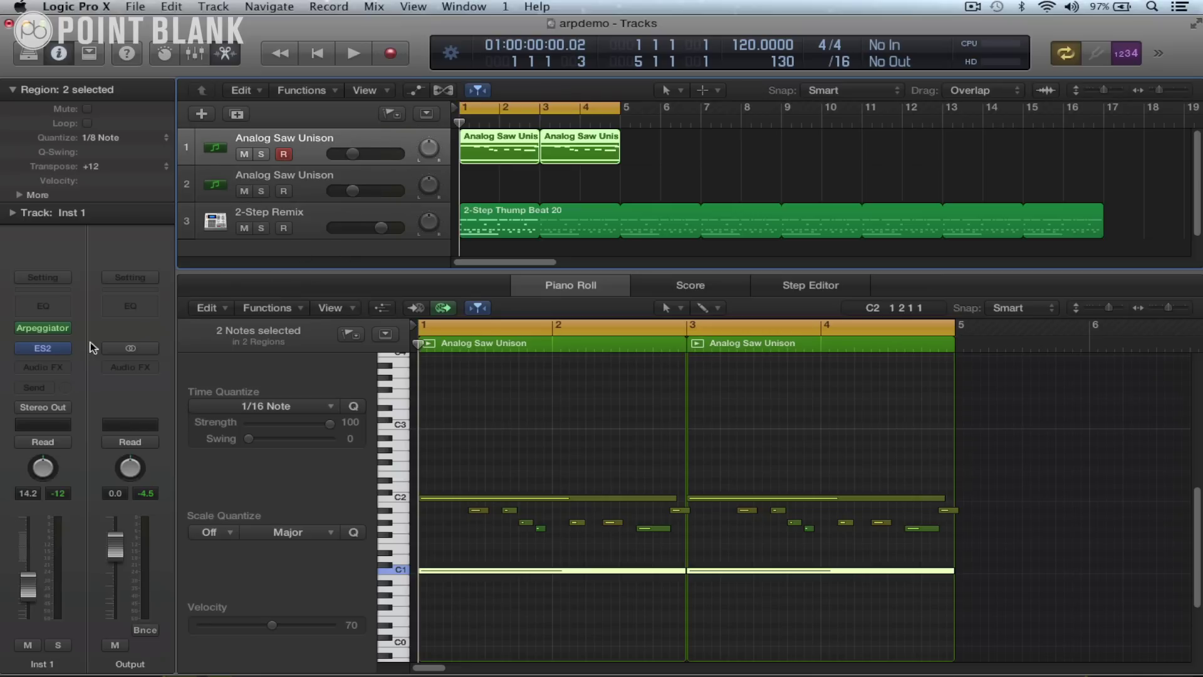
# Replace track 1's ES2 with a mono External Instrument, leaving its MIDI Destination unset
pyautogui.click(66, 351)
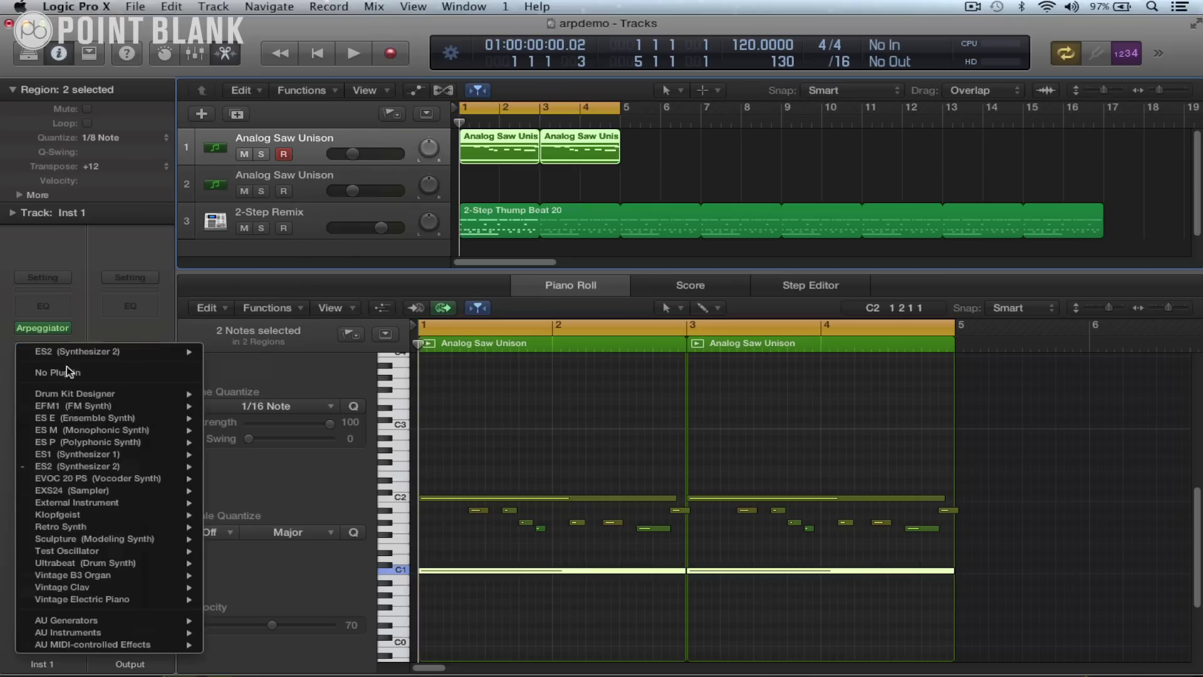
pyautogui.moveTo(74, 407)
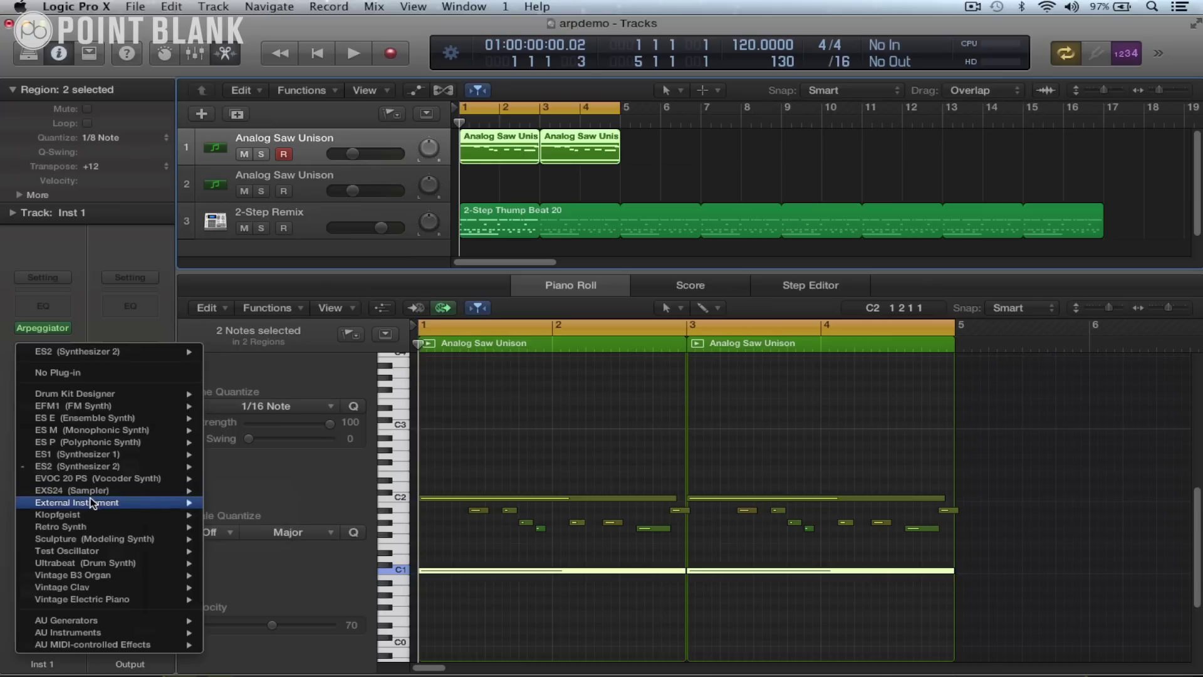
pyautogui.moveTo(92, 503)
pyautogui.click(232, 502)
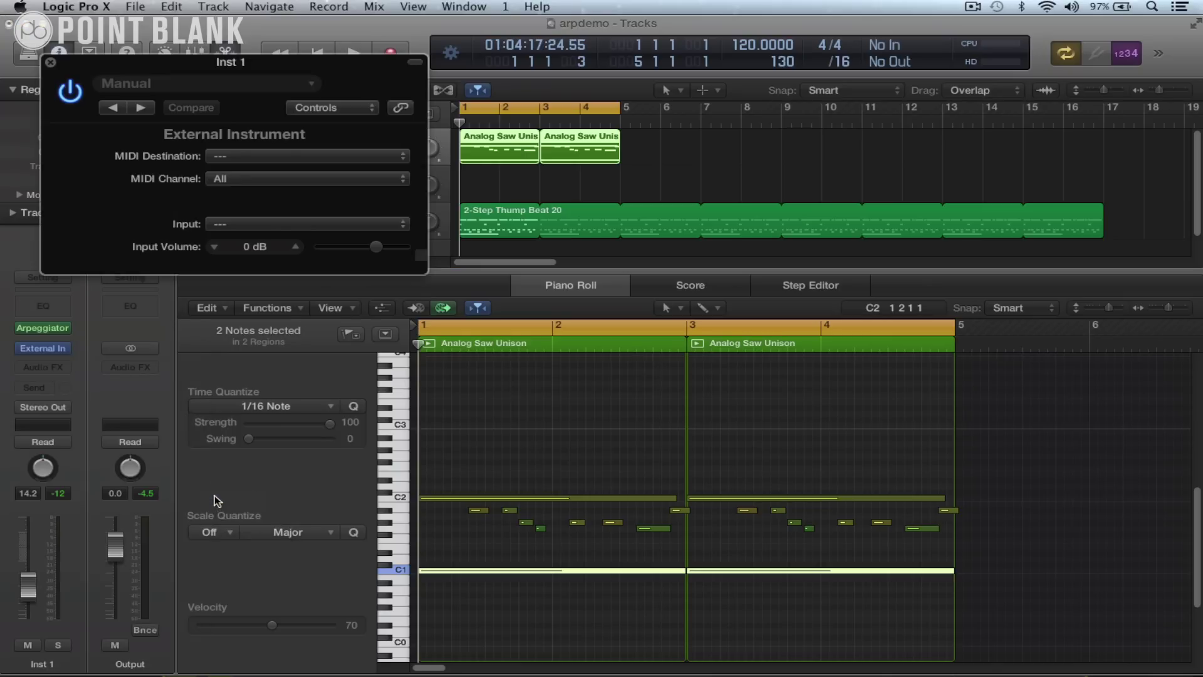
pyautogui.click(224, 158)
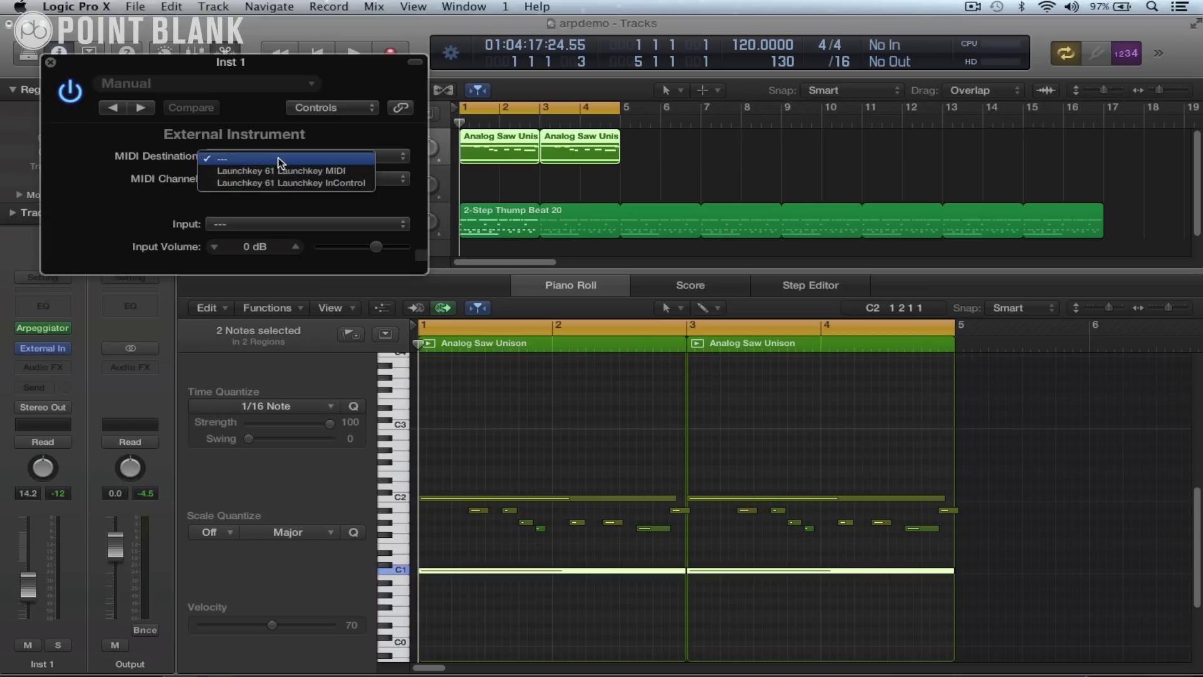
pyautogui.click(75, 90)
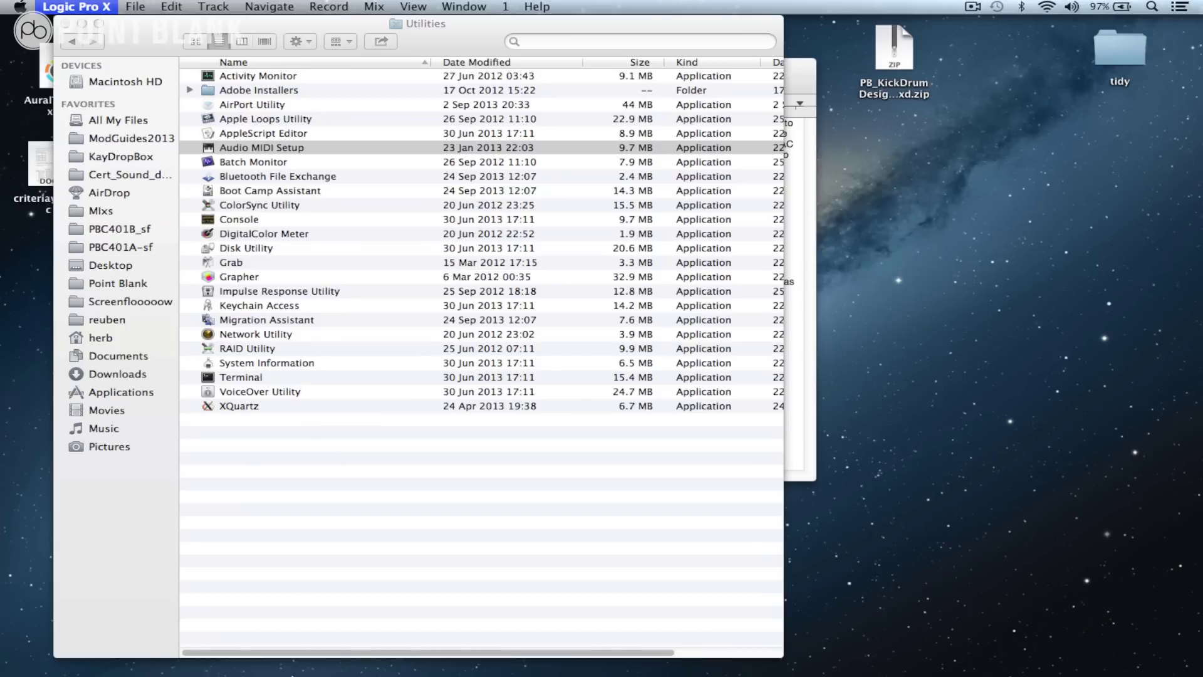
# Relaunch Logic Pro X from the Dock to reopen the arpdemo project
pyautogui.moveTo(269, 661)
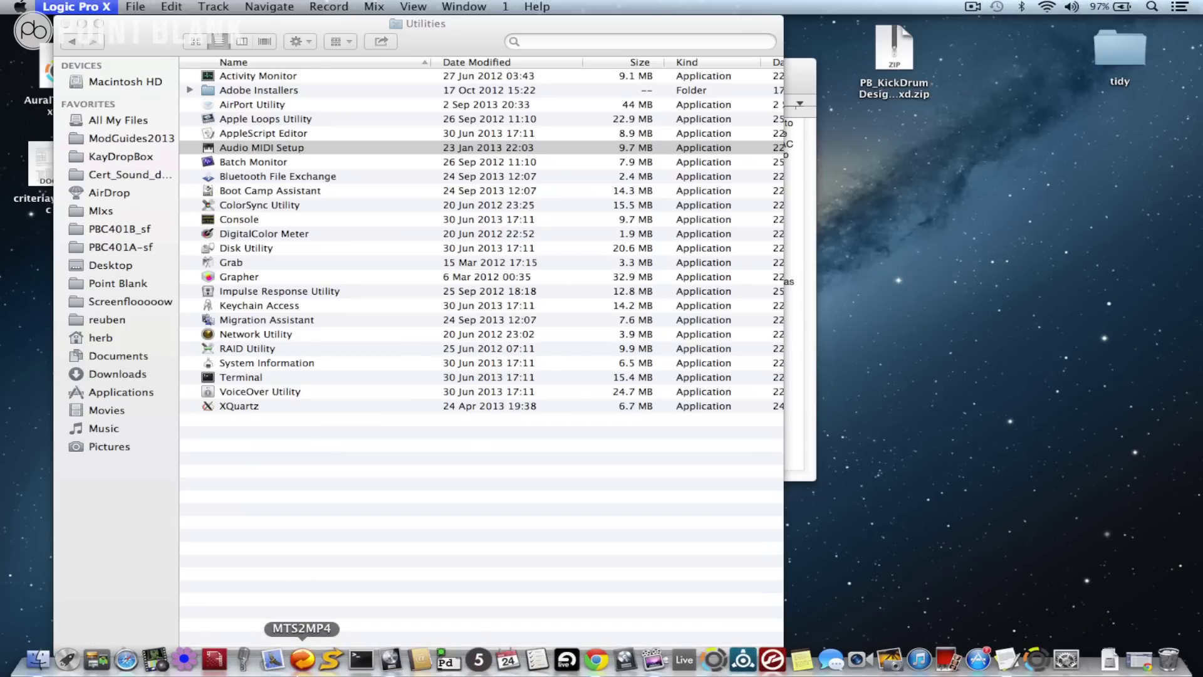
pyautogui.click(390, 659)
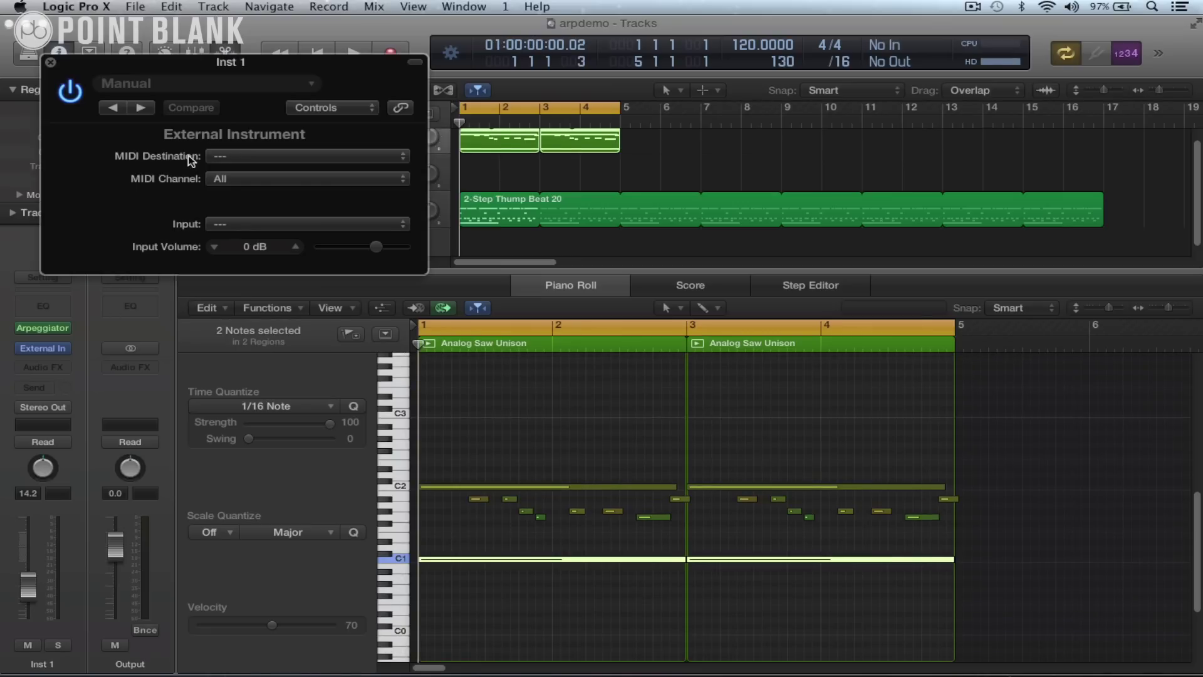
# Set the External Instrument's MIDI destination to IAC Driver Bus 1 and close its window
pyautogui.click(217, 157)
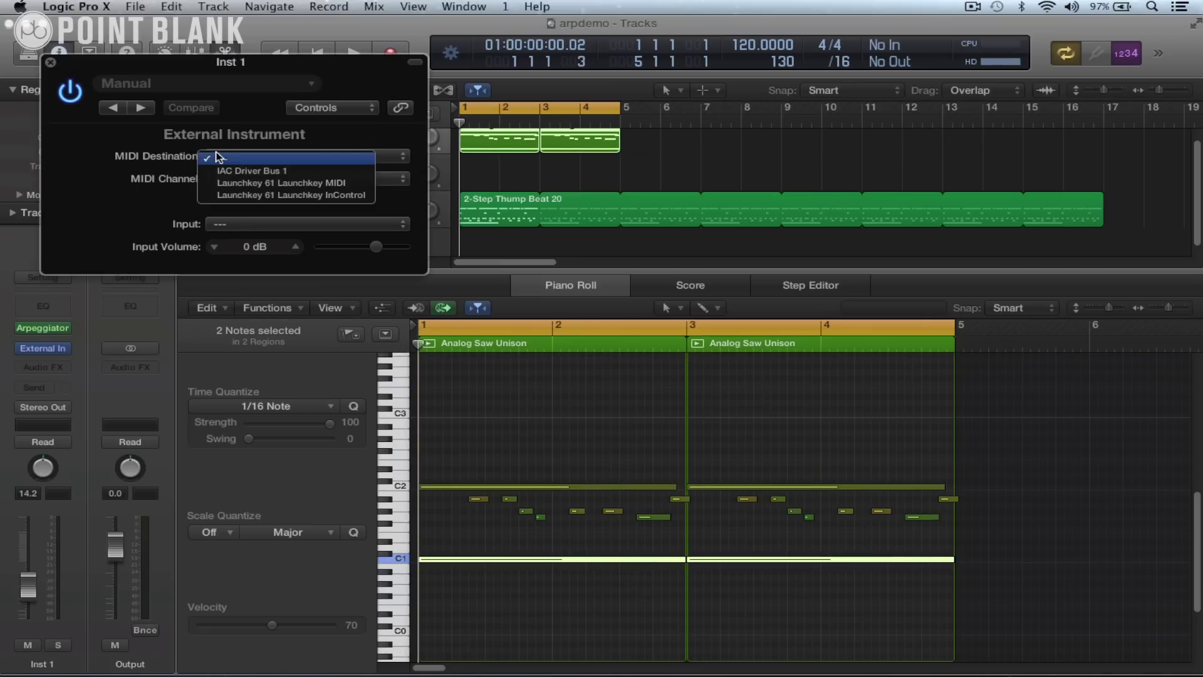
pyautogui.click(292, 173)
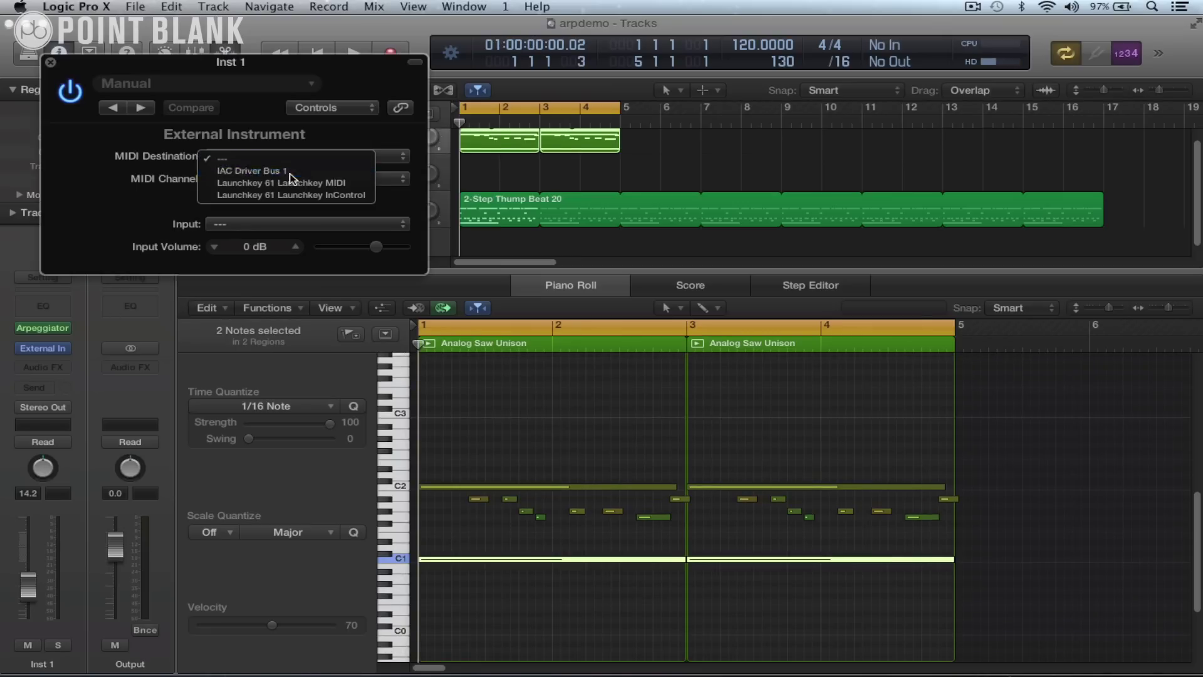
pyautogui.click(49, 62)
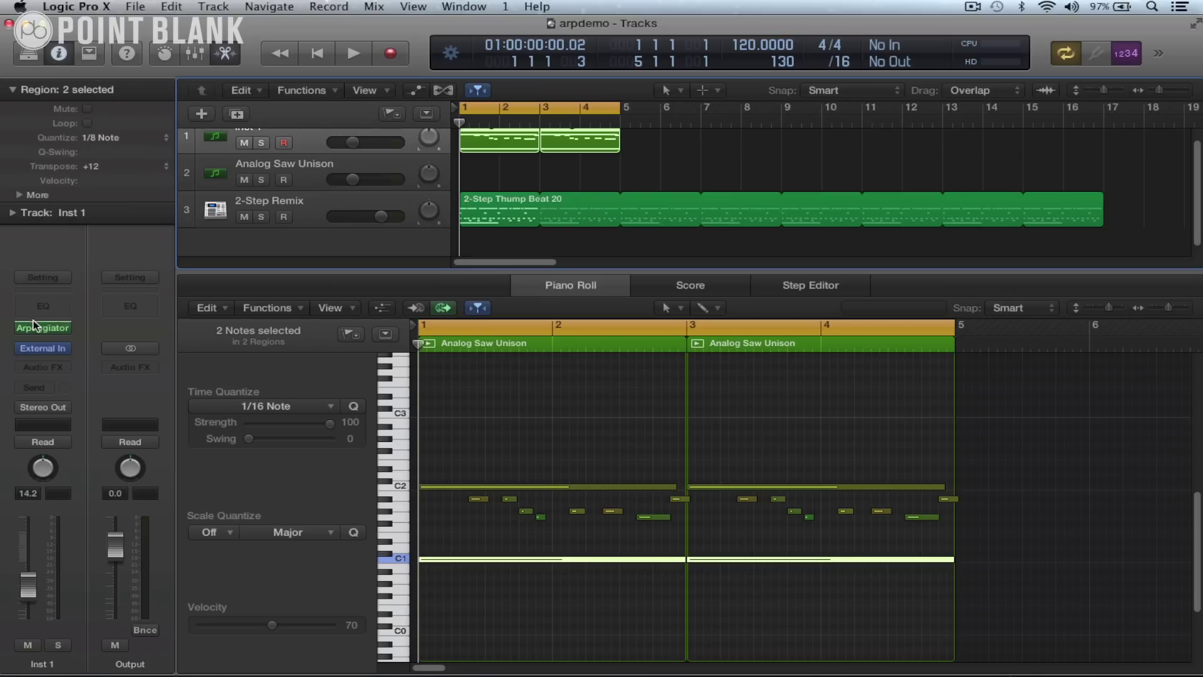
pyautogui.moveTo(44, 348)
# Record the four-bar arpeggio onto the second Analog Saw Unison track, then stop
pyautogui.click(312, 179)
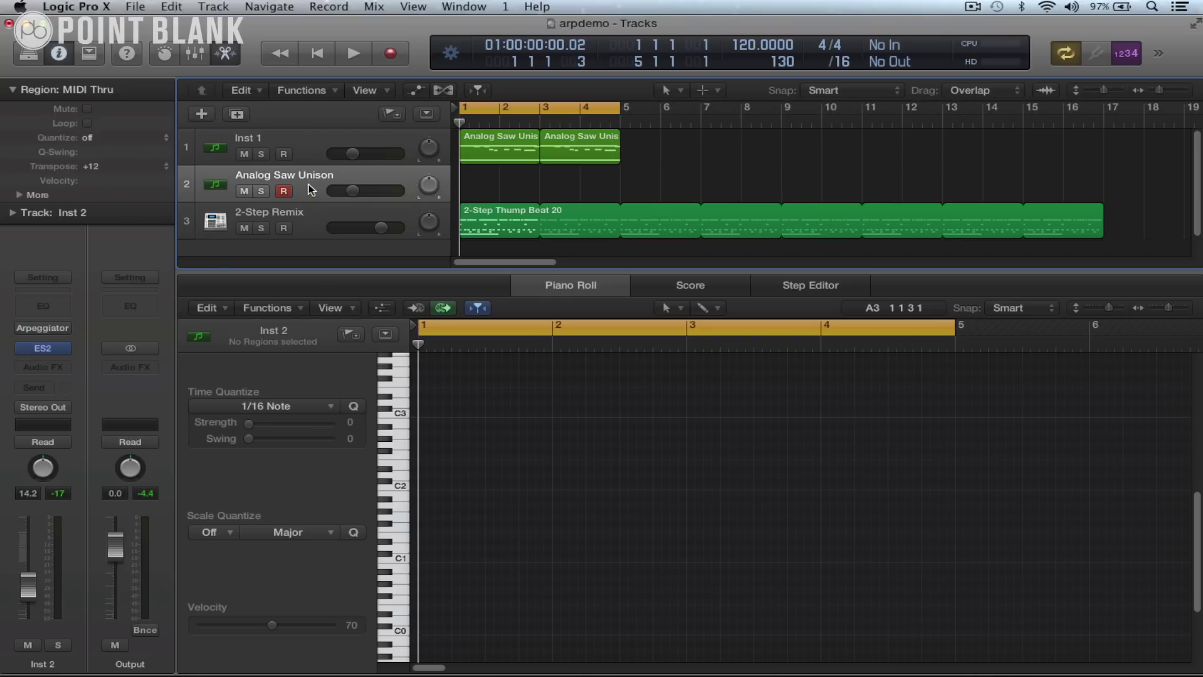
pyautogui.press('r')
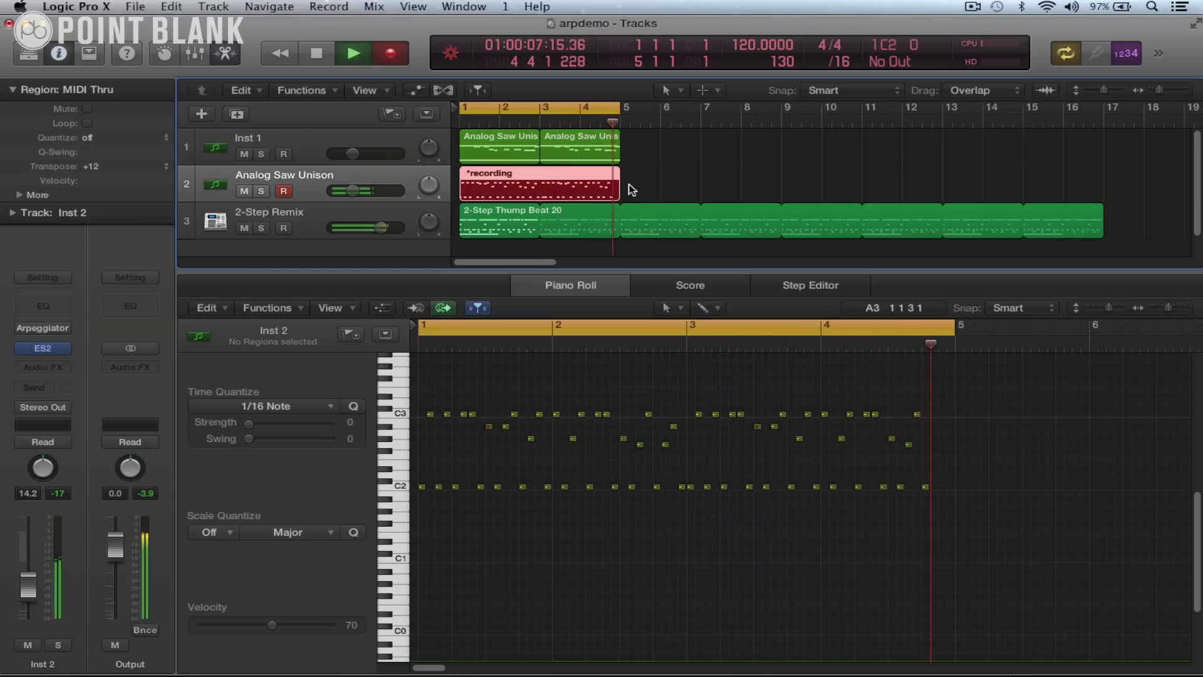
pyautogui.press('space')
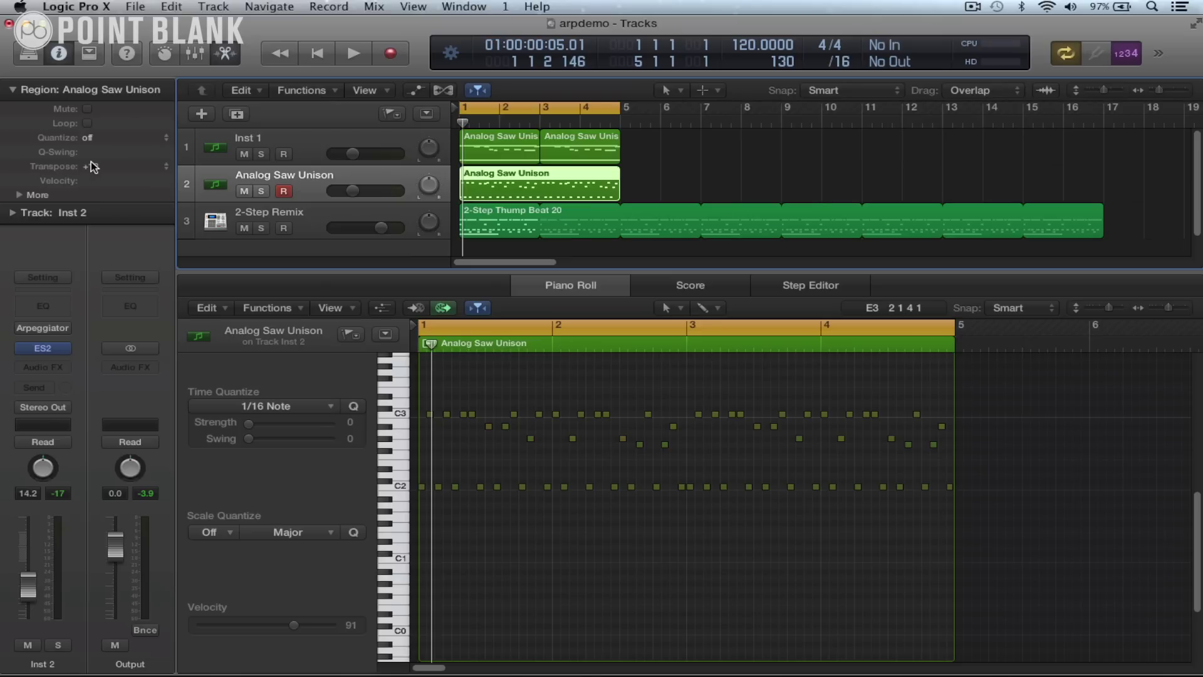
# Change the track 2 region's Transpose from +12 to 0 while playing it back
pyautogui.click(301, 151)
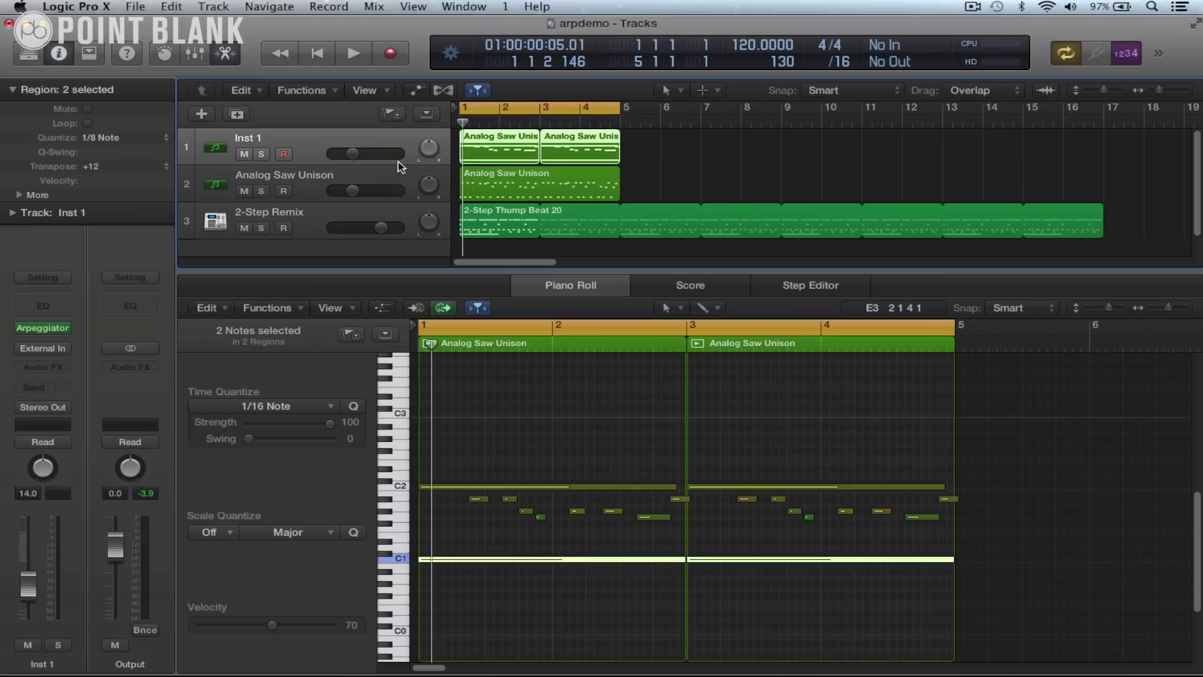
pyautogui.press('space')
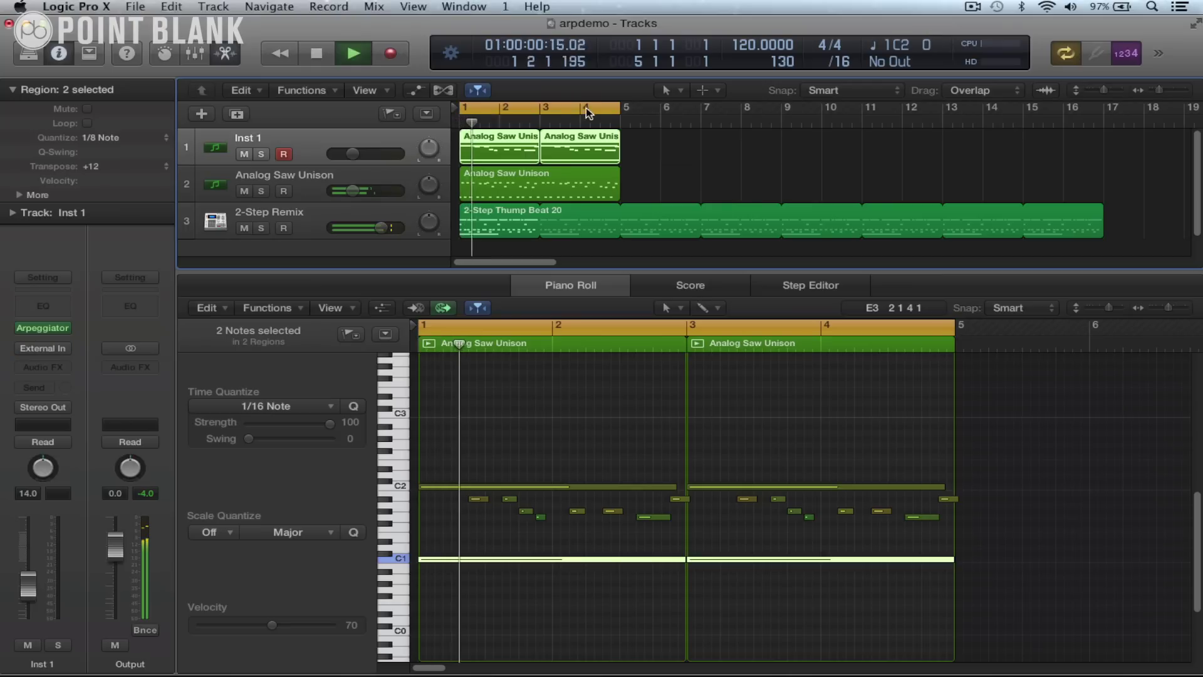
pyautogui.click(546, 168)
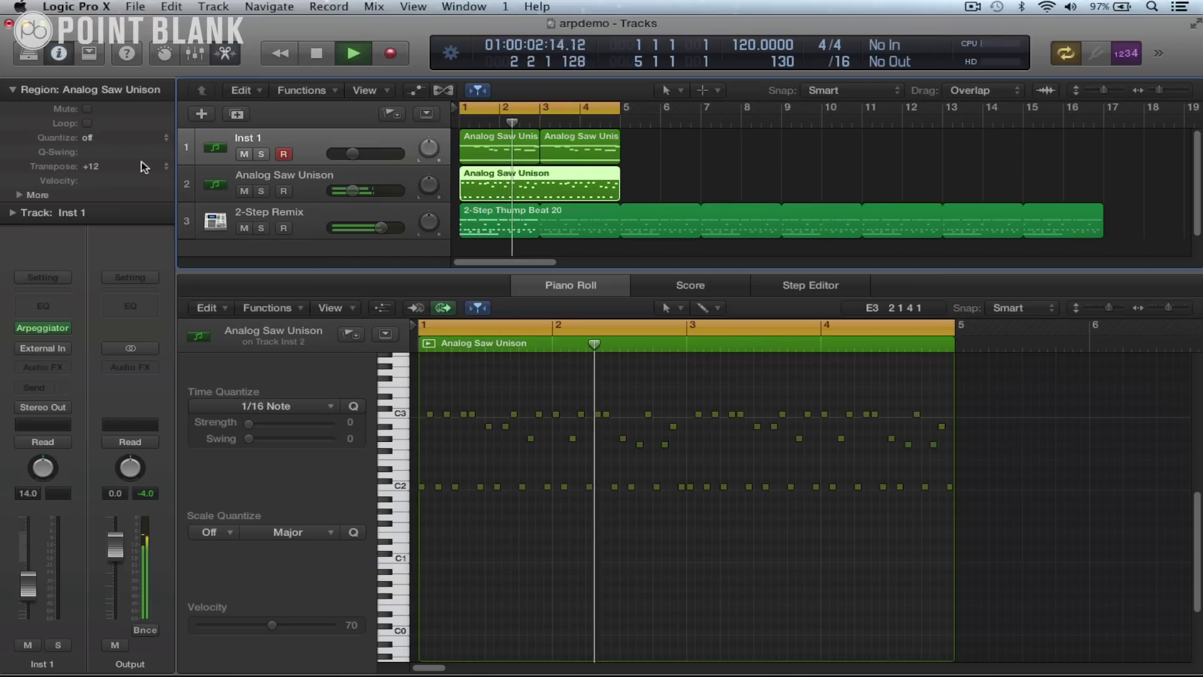
pyautogui.click(169, 168)
pyautogui.click(126, 182)
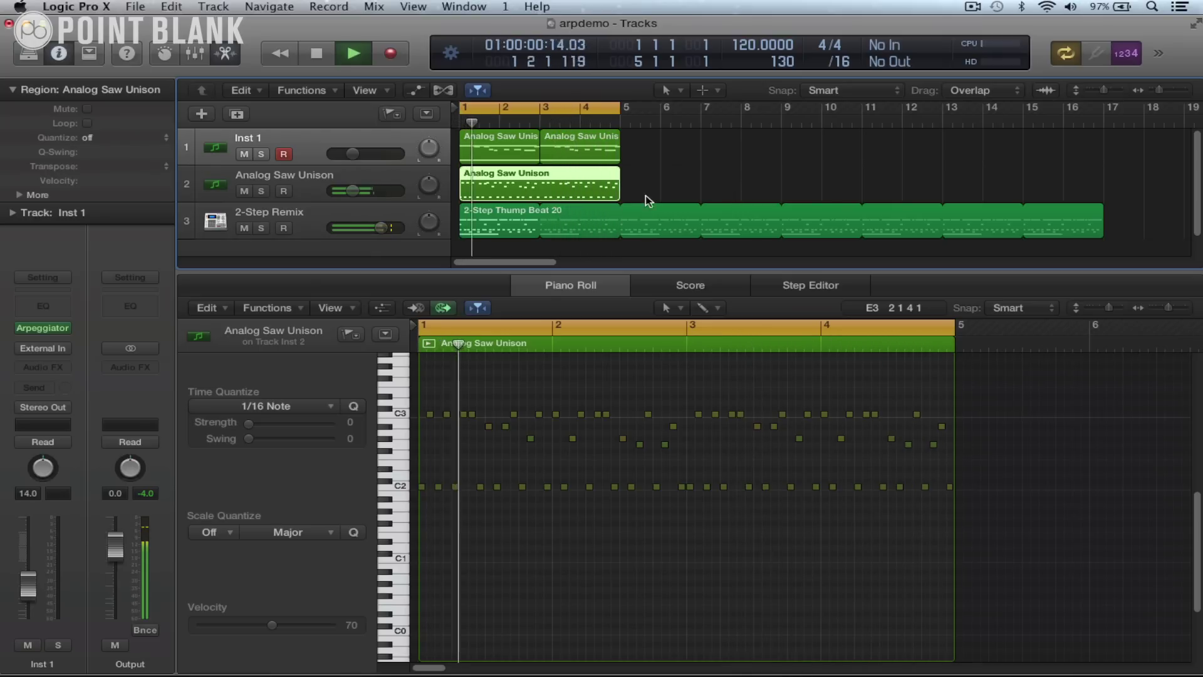
pyautogui.press('space')
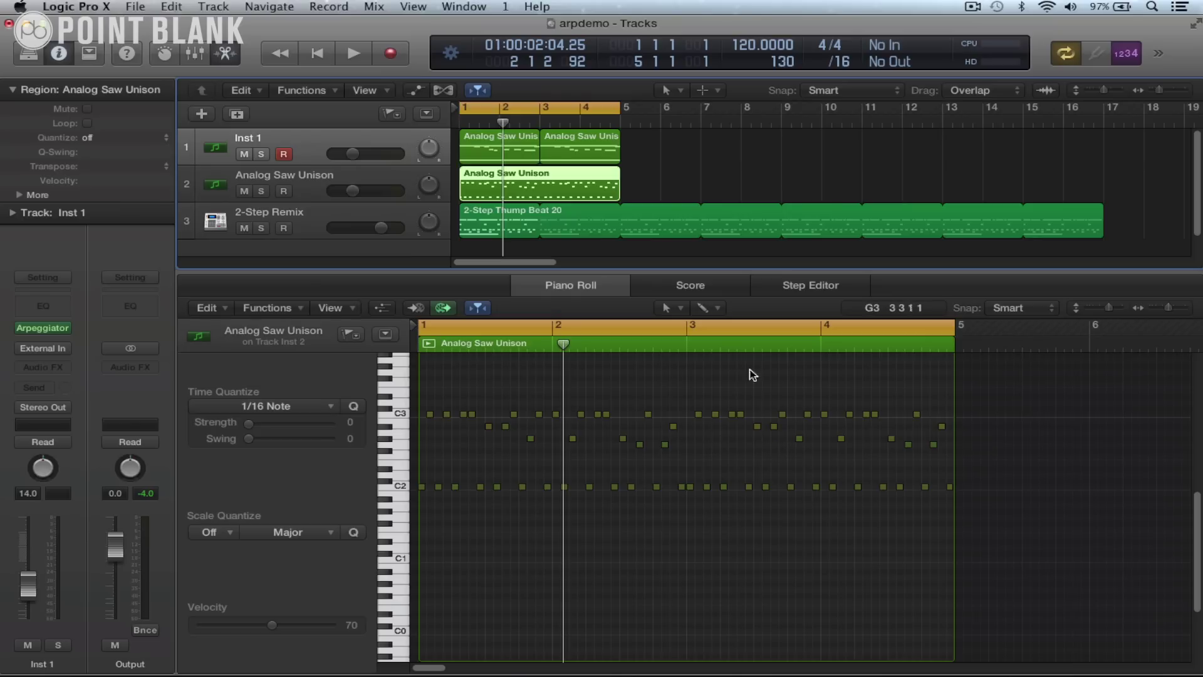
# Show the region's notes in the Event List window
pyautogui.click(464, 7)
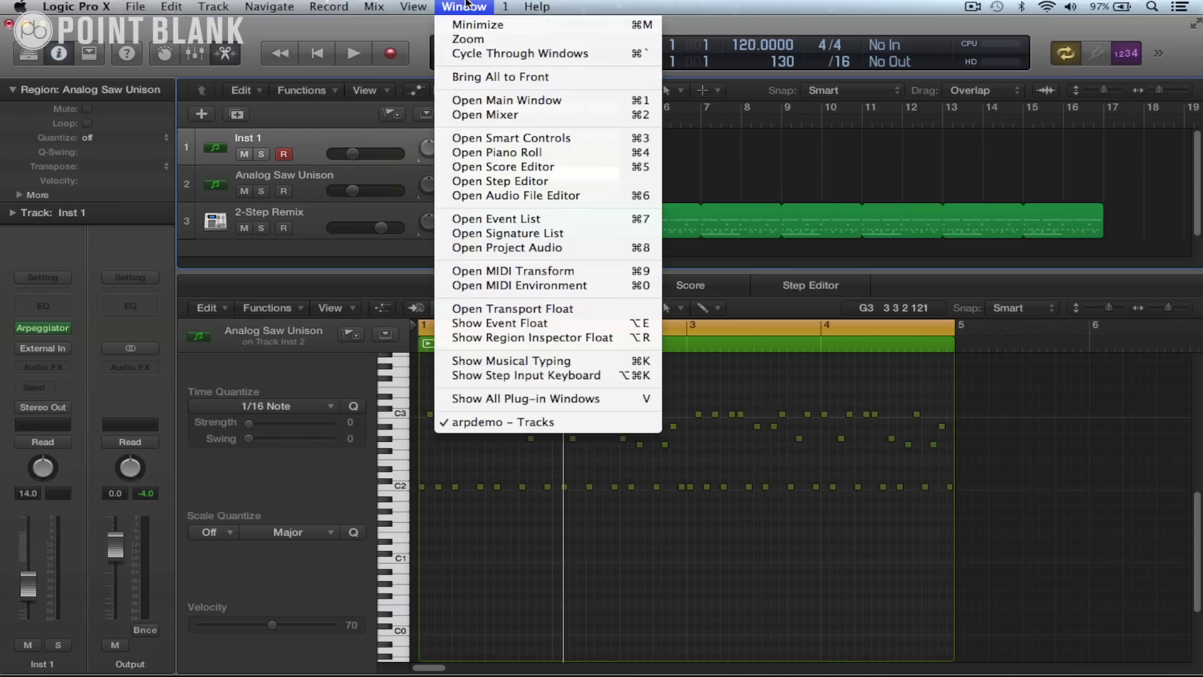
pyautogui.click(490, 220)
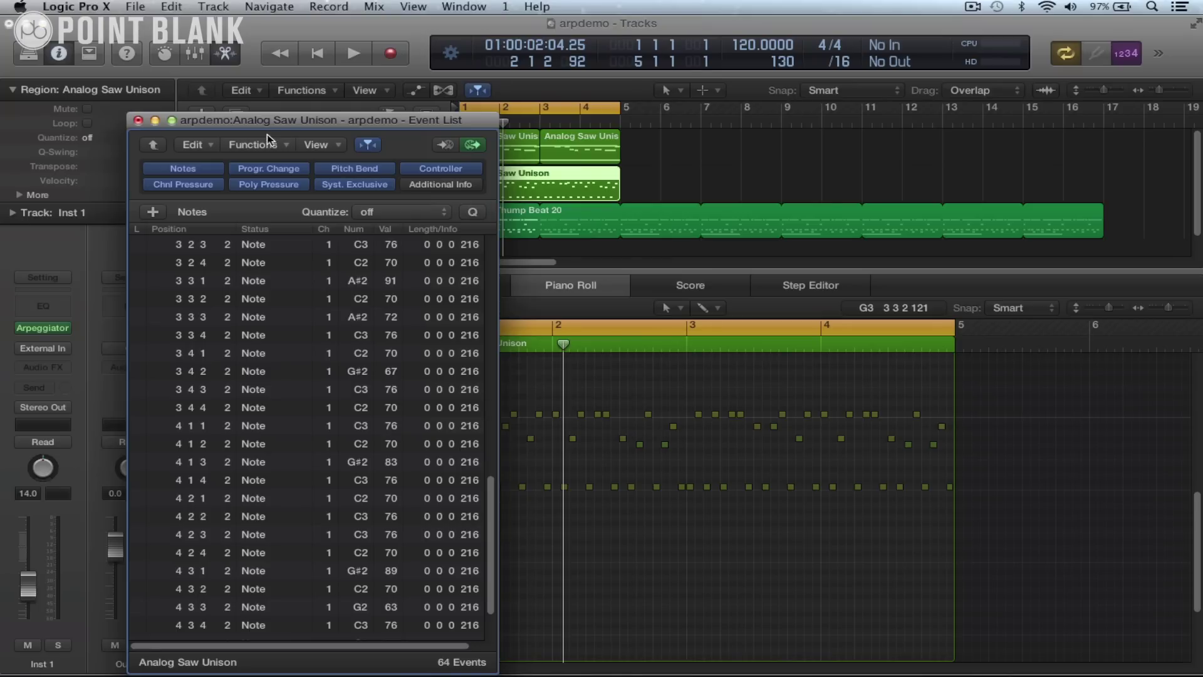
pyautogui.moveTo(250, 120); pyautogui.dragTo(256, 24)
pyautogui.scroll(10, 295, 275)
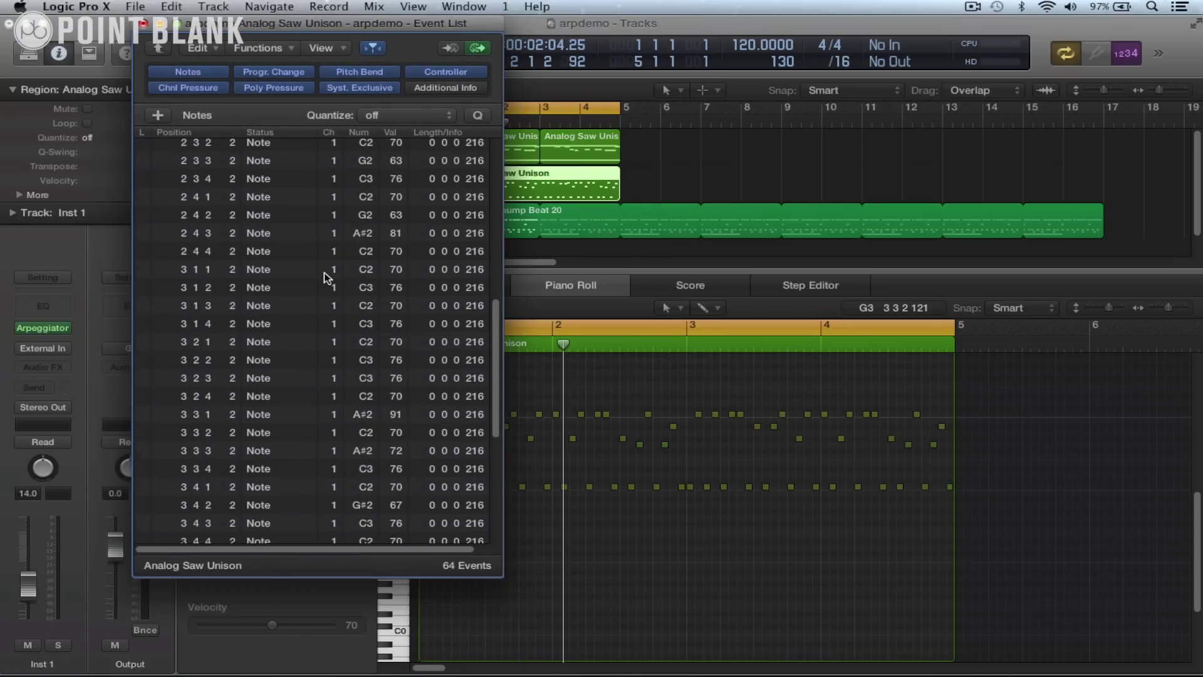
pyautogui.scroll(8, 487, 160)
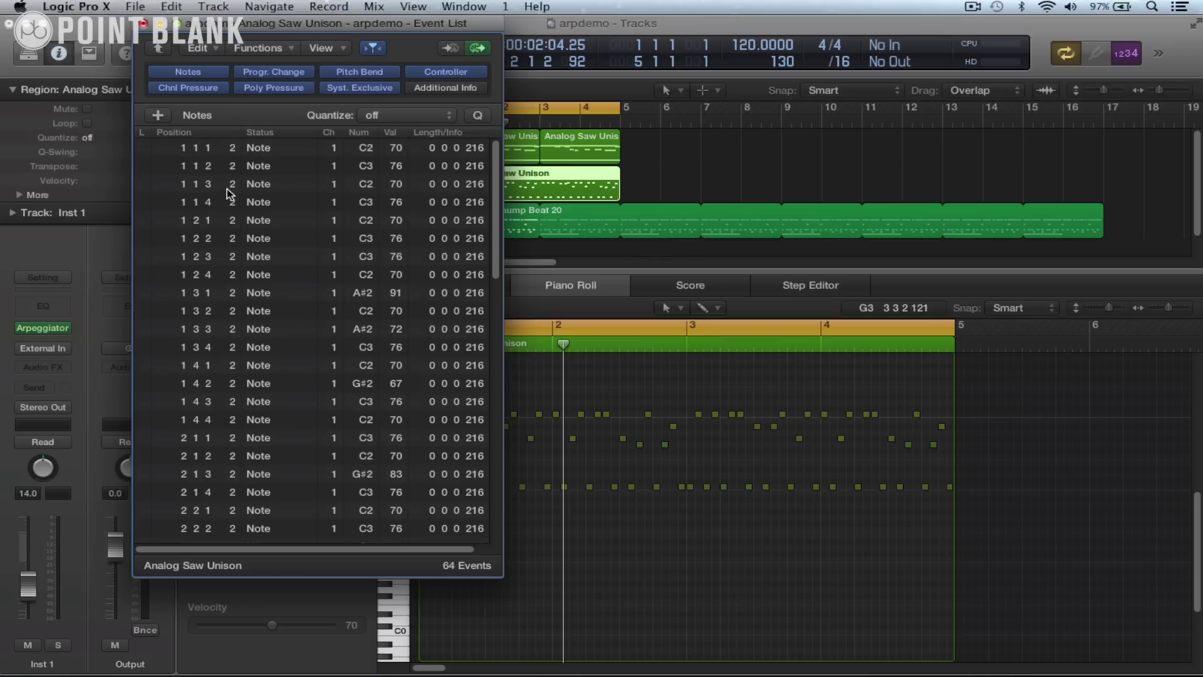
# Quantize all 64 notes to 1/16 Note and scroll through the list
pyautogui.press('super+a')
pyautogui.click(380, 112)
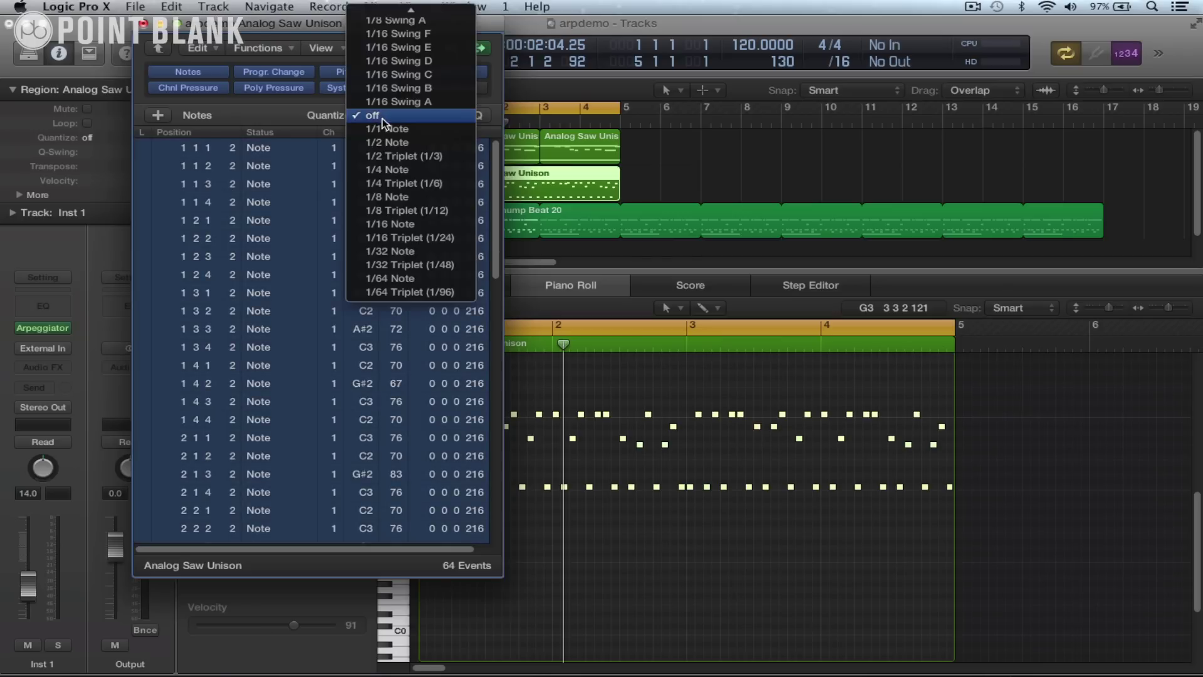
pyautogui.click(400, 225)
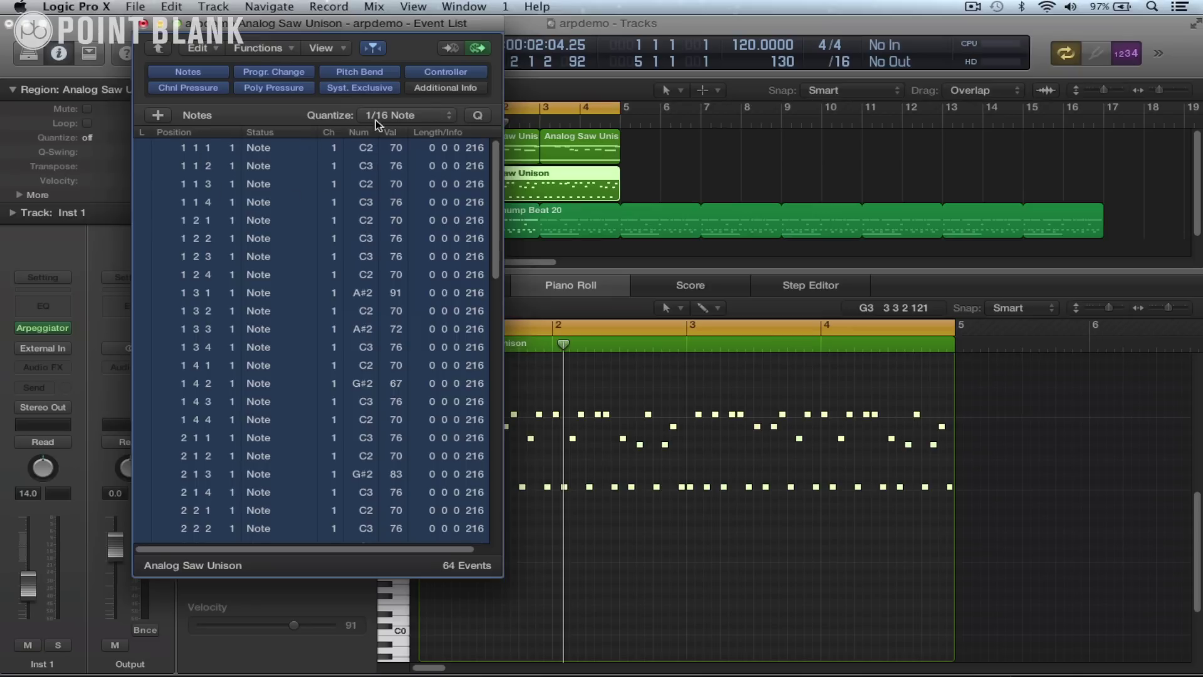
pyautogui.moveTo(494, 253); pyautogui.dragTo(495, 449)
pyautogui.moveTo(496, 494); pyautogui.dragTo(509, 104)
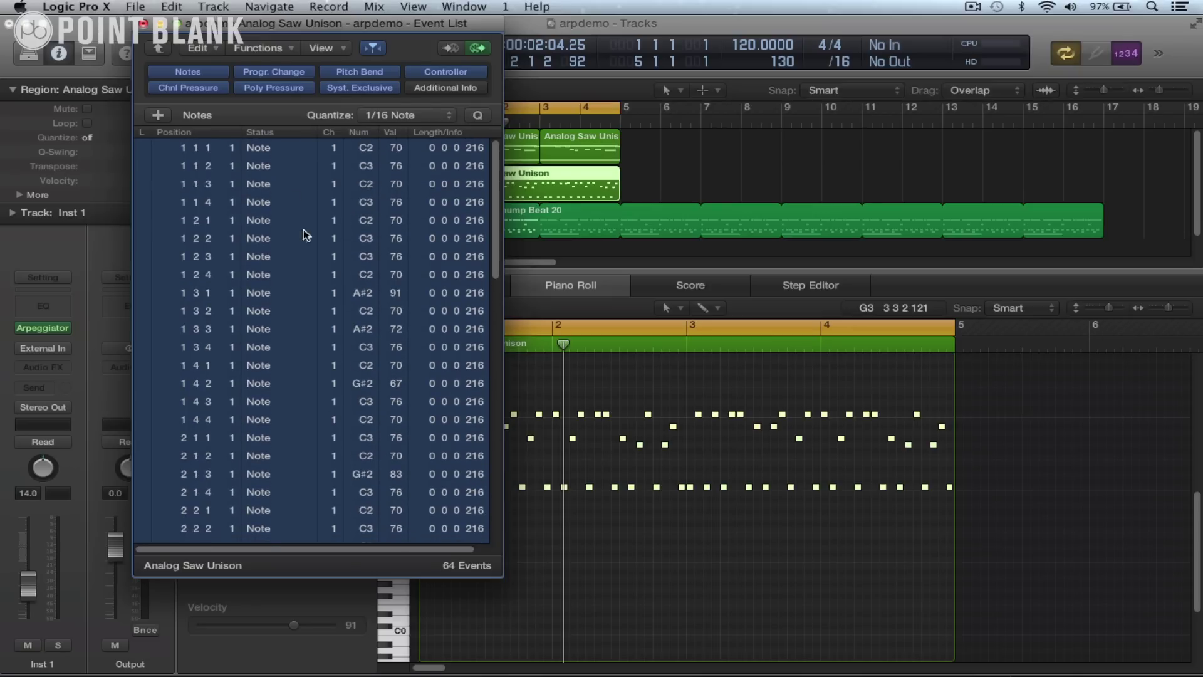
# Close the Event List and play the quantized notes in the Piano Roll
pyautogui.click(142, 24)
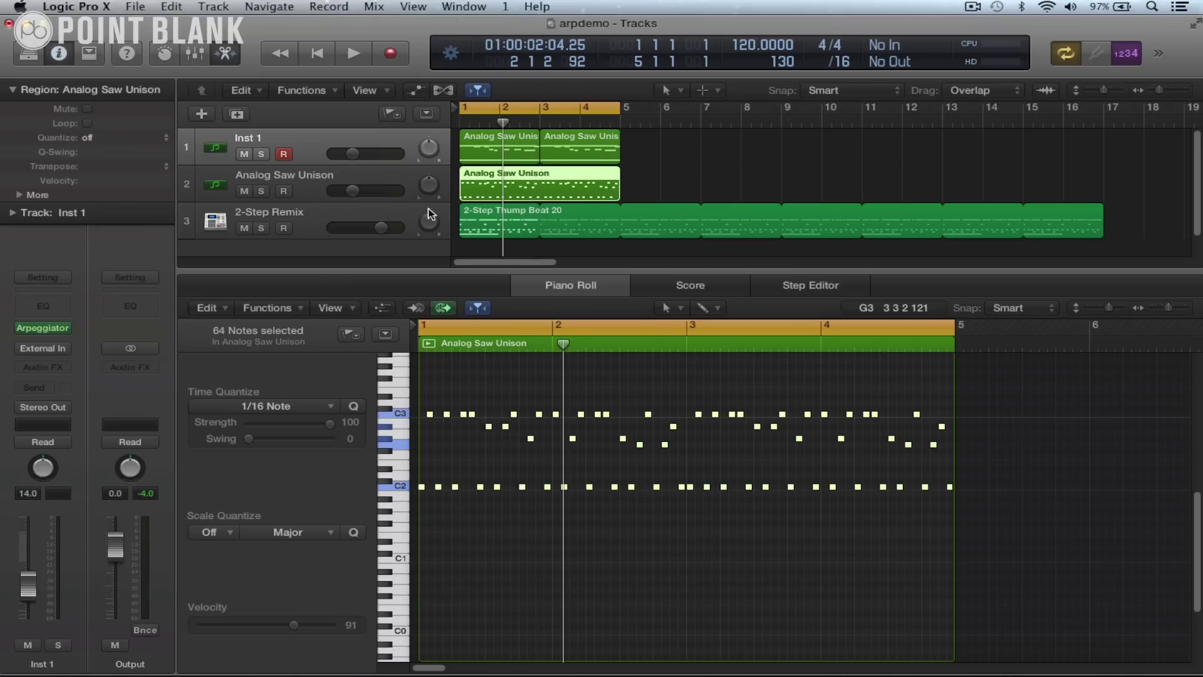
pyautogui.click(904, 392)
pyautogui.press('space')
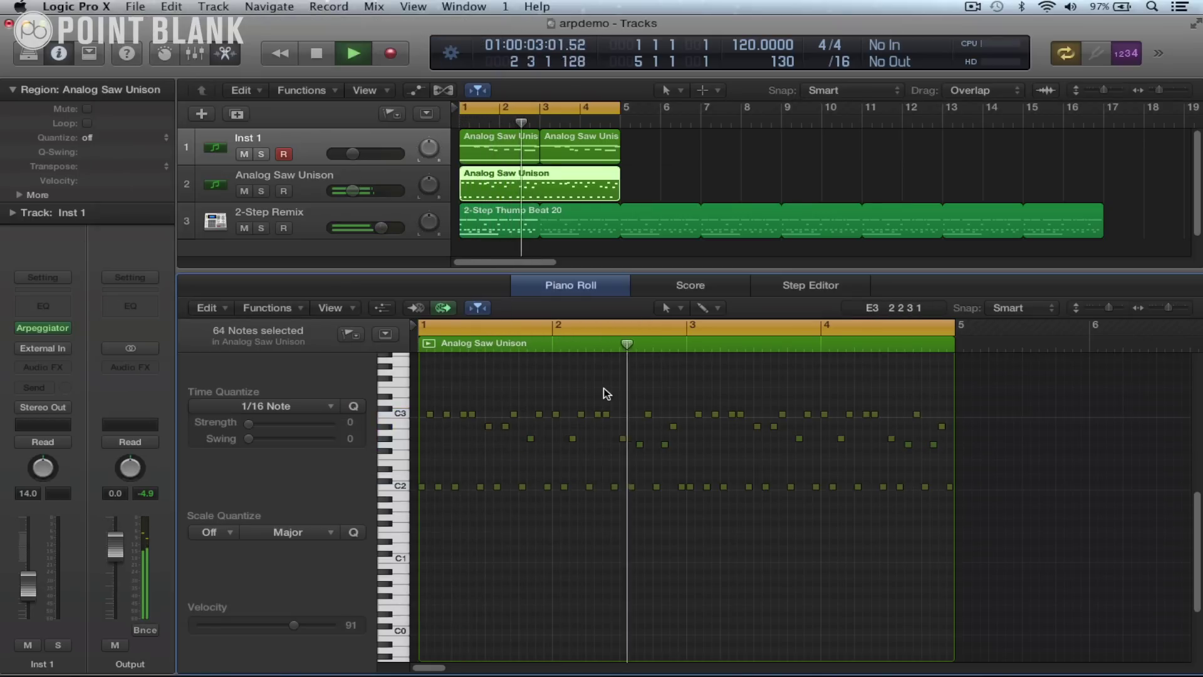
pyautogui.press('space')
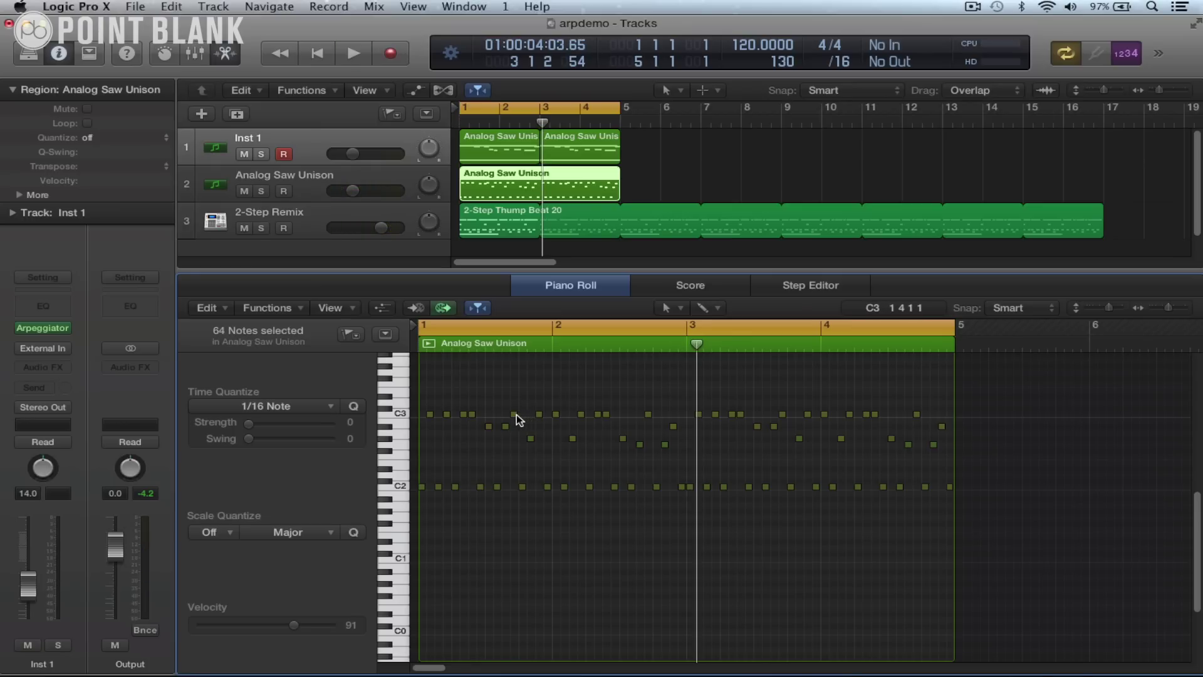
# Raise one C3 note a semitone and another two semitones, then play back the edit
pyautogui.click(513, 415)
pyautogui.hotkey('alt', 'Up')
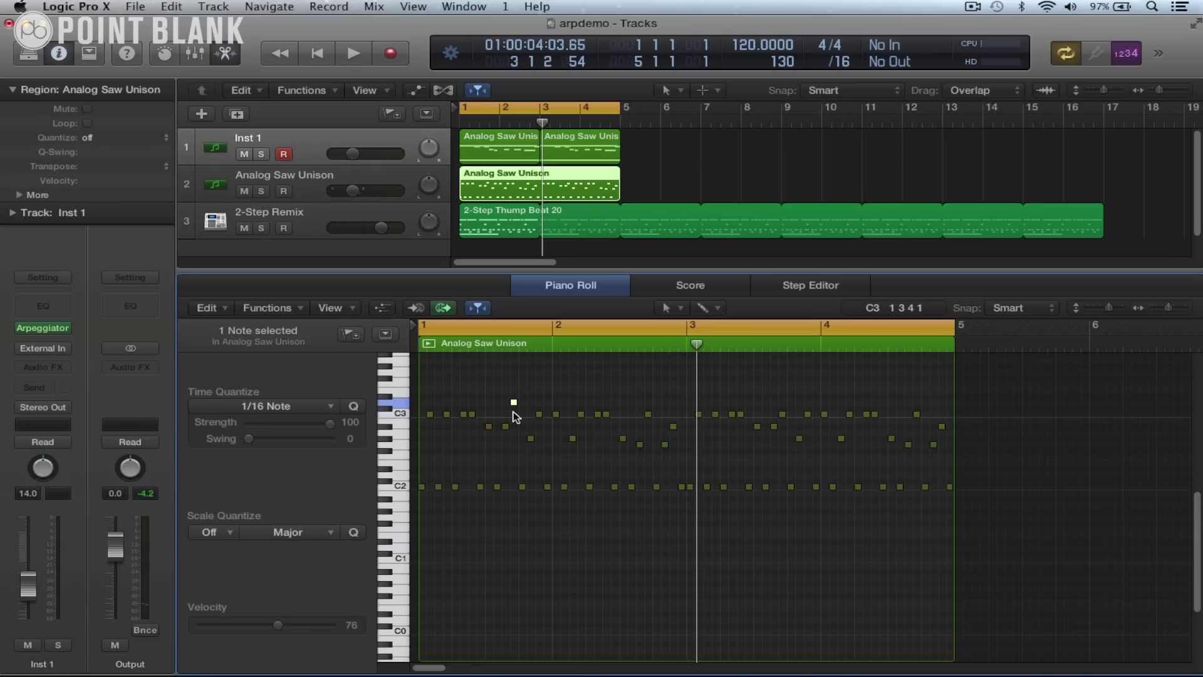
pyautogui.click(555, 415)
pyautogui.hotkey('alt', 'Up')
pyautogui.hotkey('alt', 'Up')
pyautogui.hotkey('alt', 'Up')
pyautogui.hotkey('alt', 'Up')
pyautogui.hotkey('alt', 'Up')
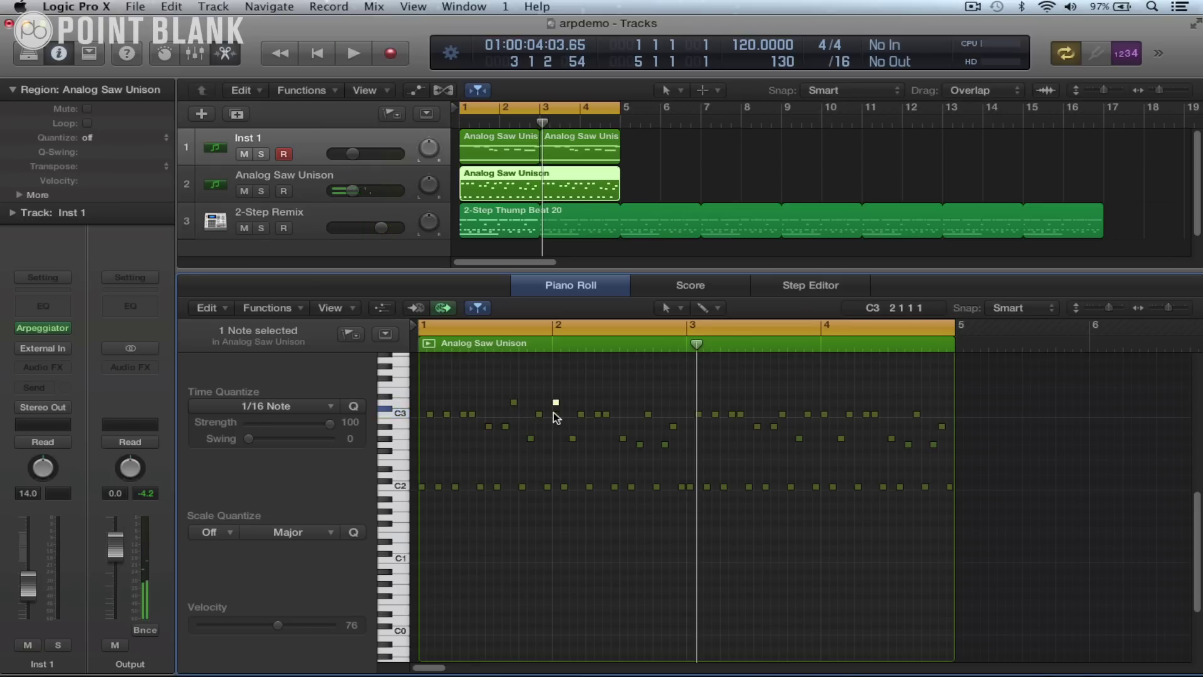
pyautogui.hotkey('alt', 'Up')
pyautogui.hotkey('alt', 'Up')
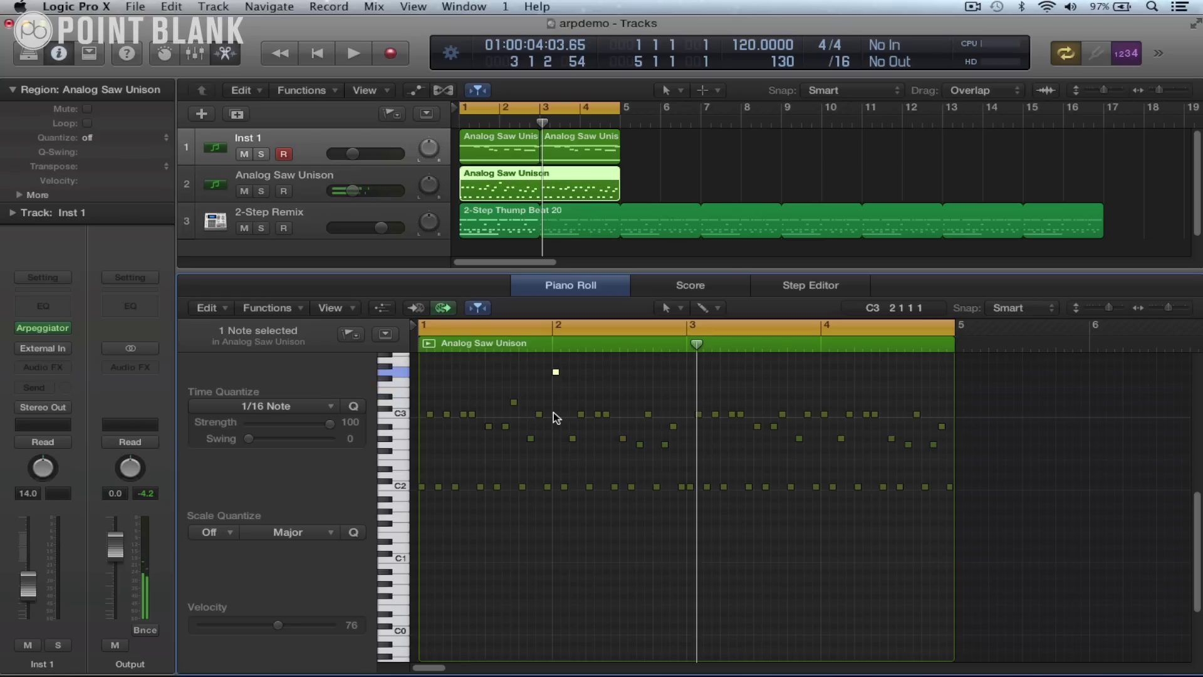
pyautogui.press('space')
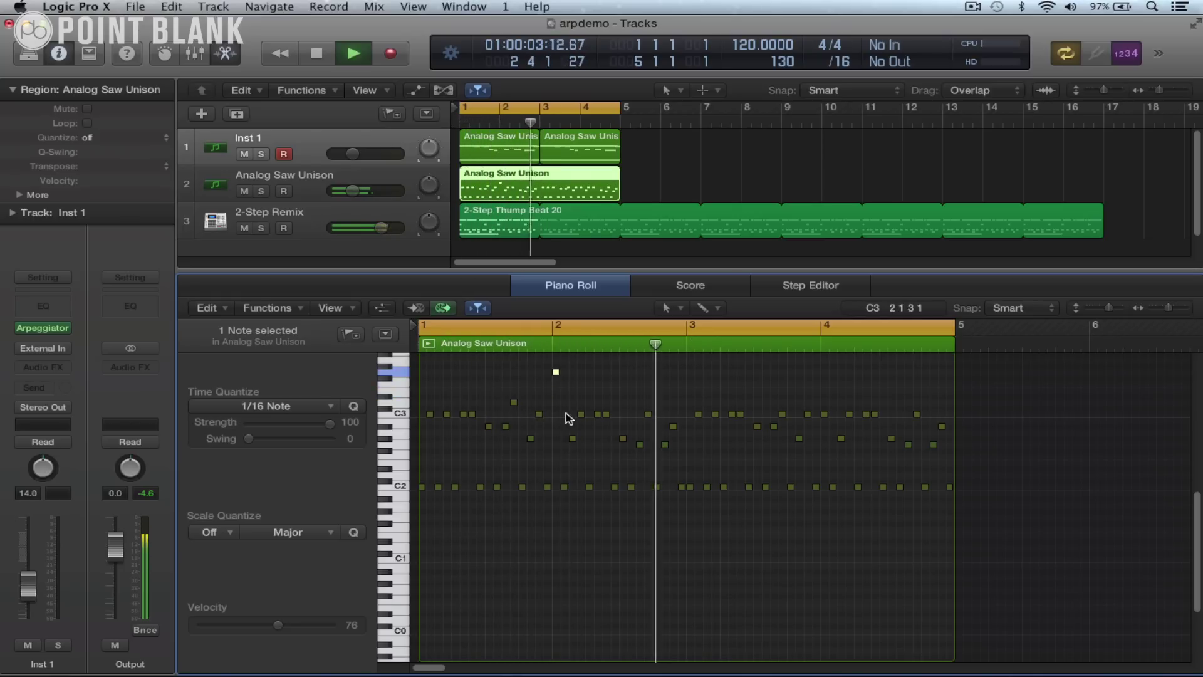
pyautogui.press('space')
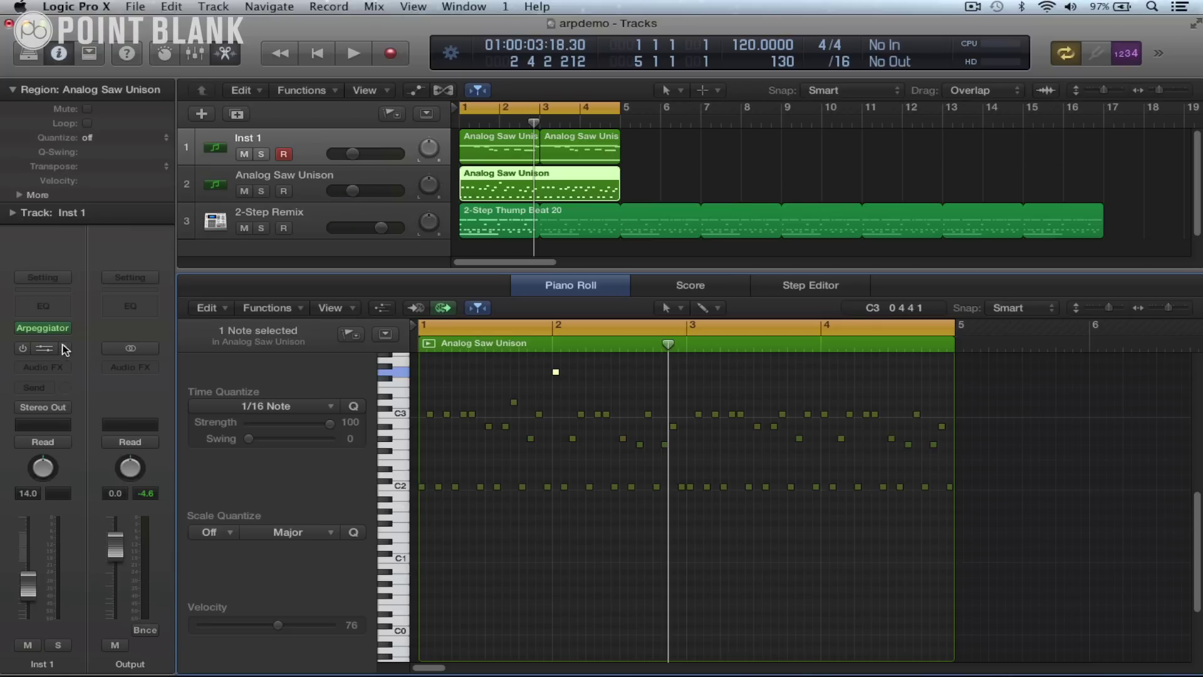
pyautogui.click(64, 327)
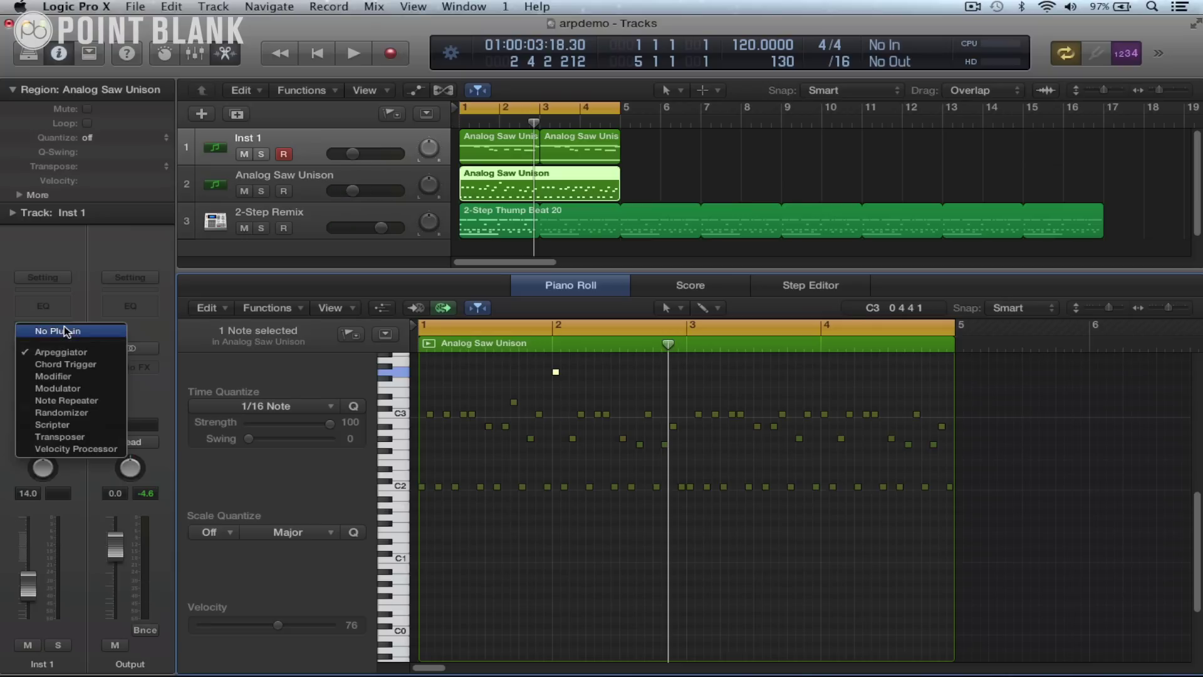
pyautogui.click(550, 502)
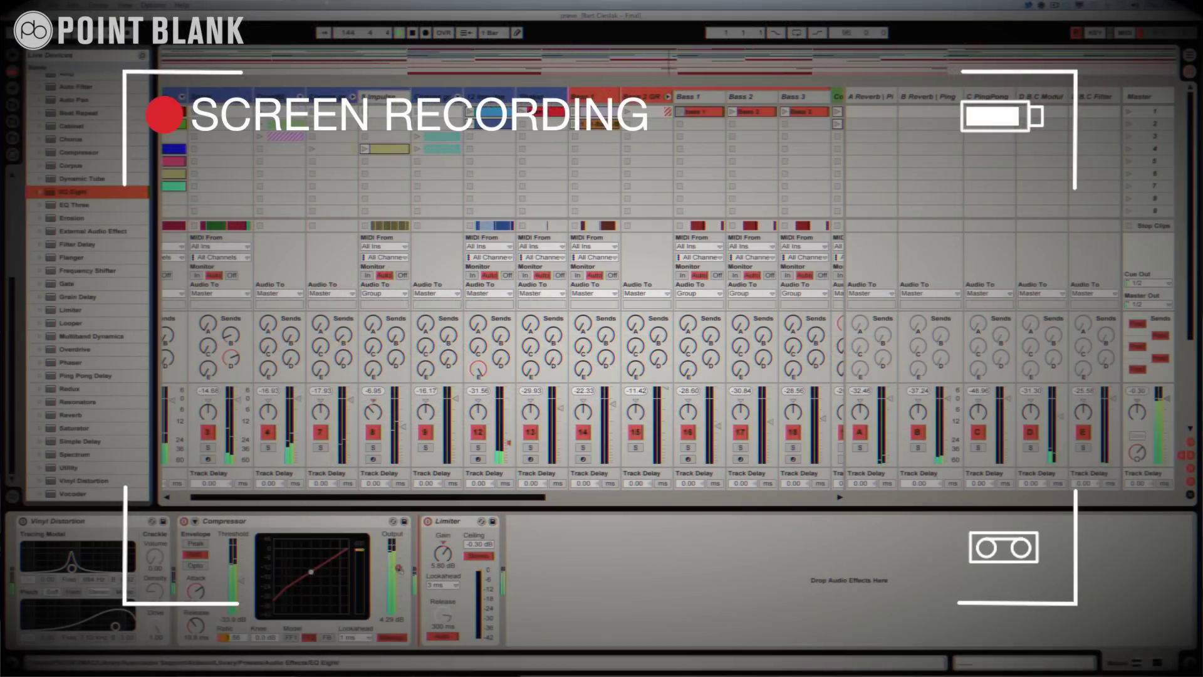
# Drop EQ Eight into the device chain between the Compressor and Limiter
pyautogui.moveTo(403, 567); pyautogui.dragTo(411, 569)
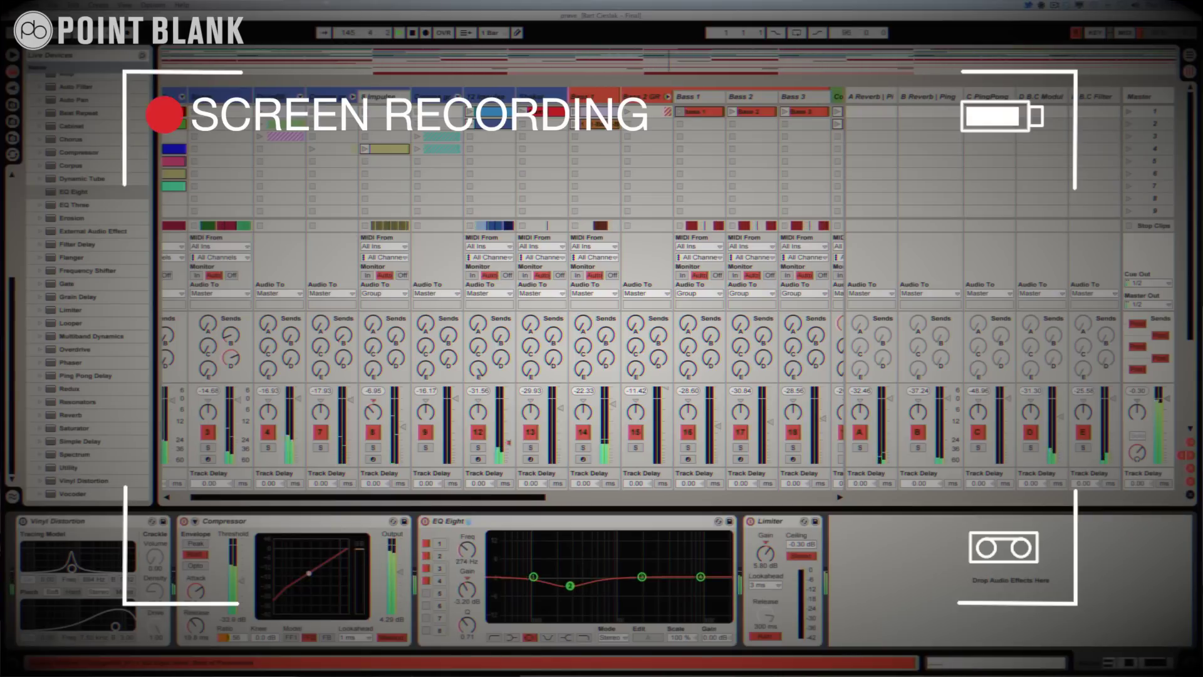